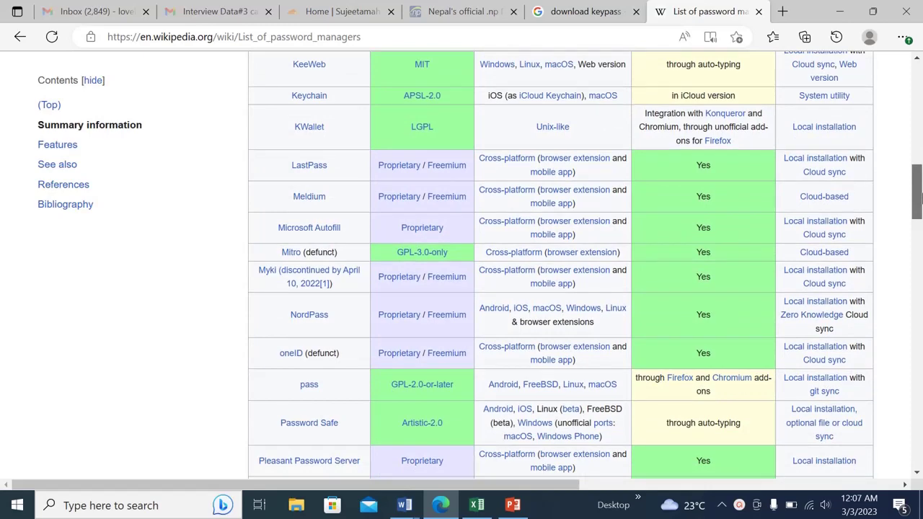
Compare the password managers' License and OS columns on Wikipedia, then close the article
left_click_drag(919, 193, 919, 129)
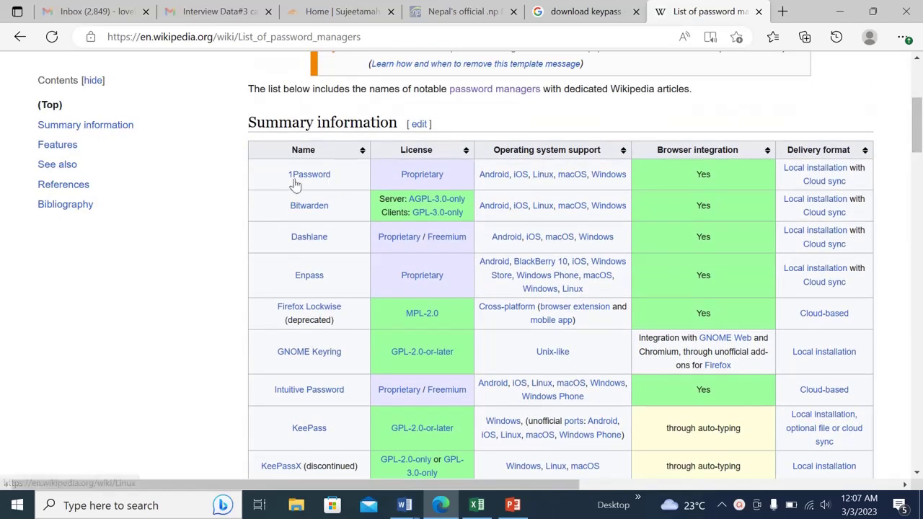
mouse_move(400, 182)
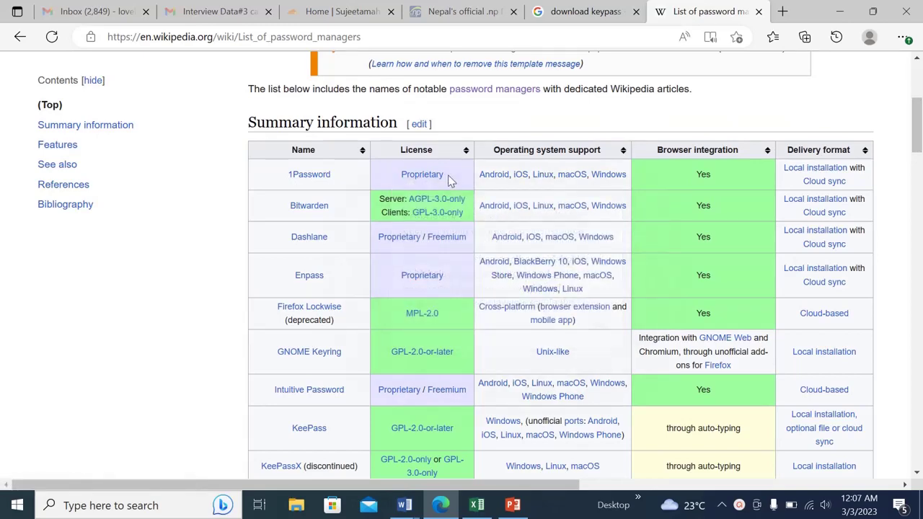
mouse_move(491, 182)
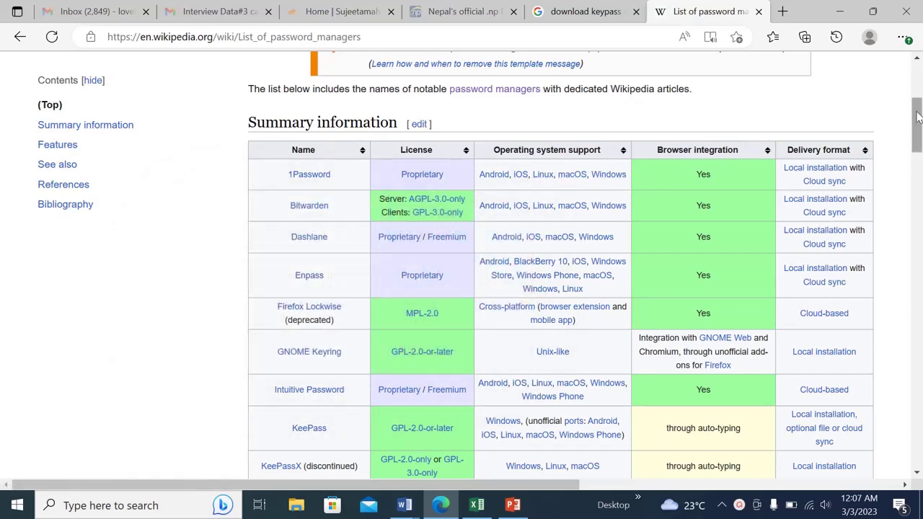
left_click_drag(917, 116, 919, 135)
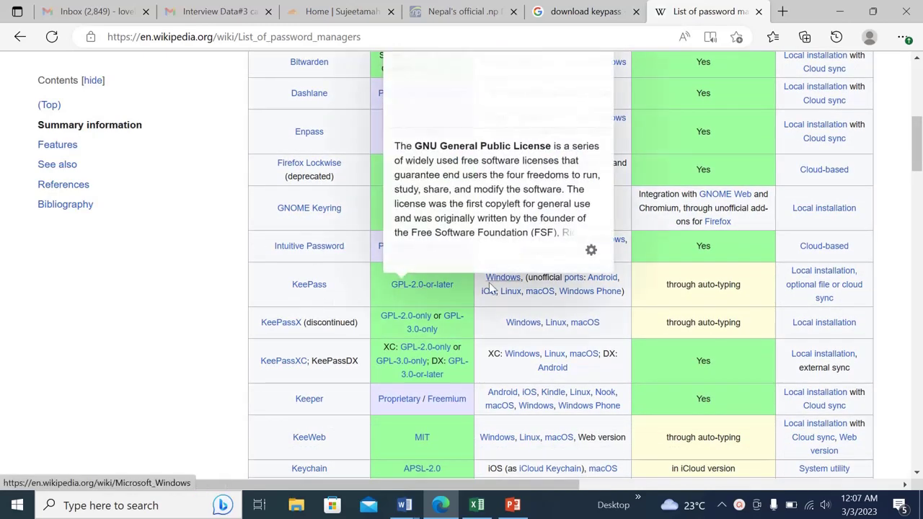
mouse_move(507, 287)
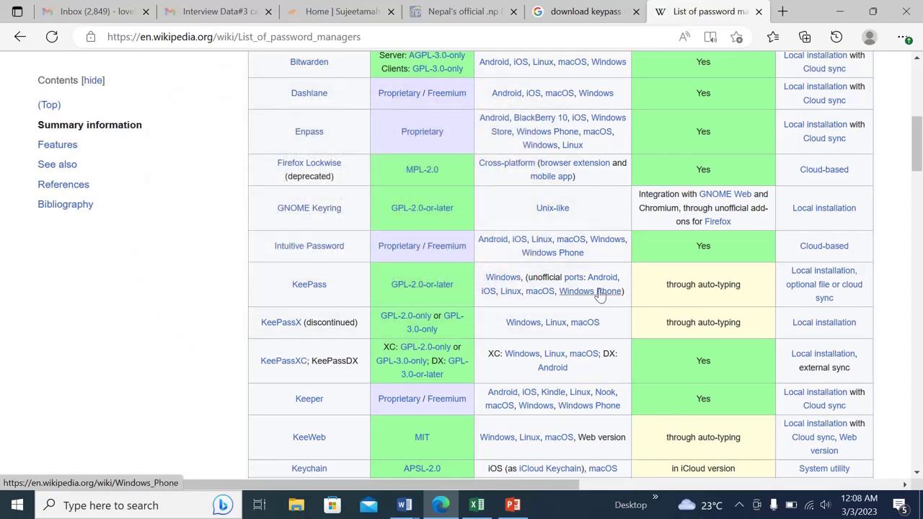
mouse_move(591, 290)
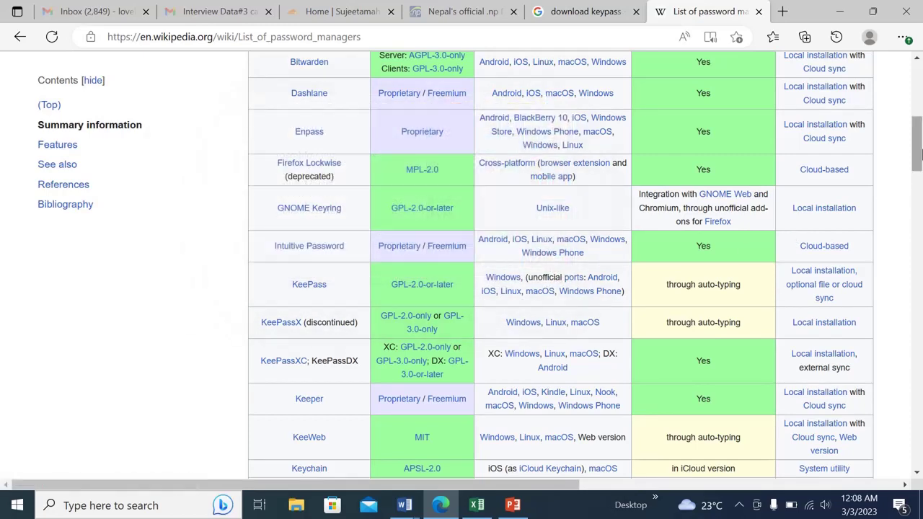
left_click_drag(919, 151, 919, 109)
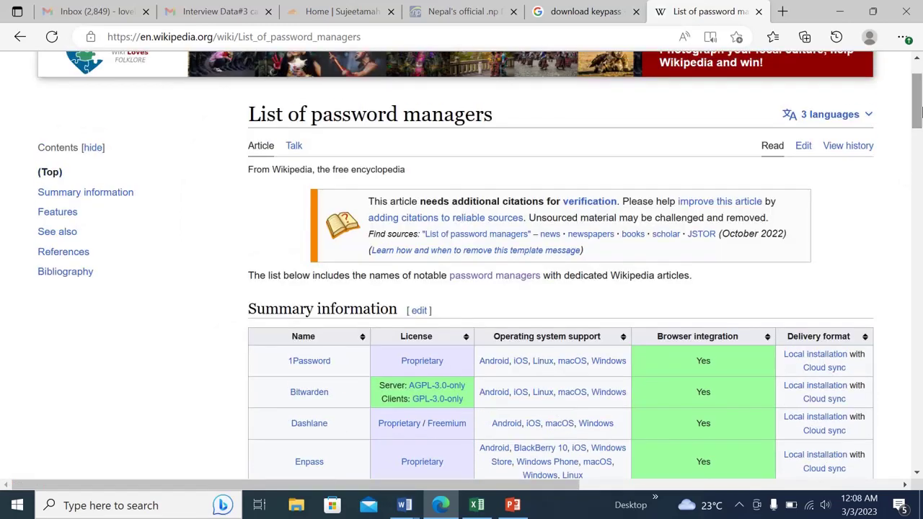
key("ctrl+w")
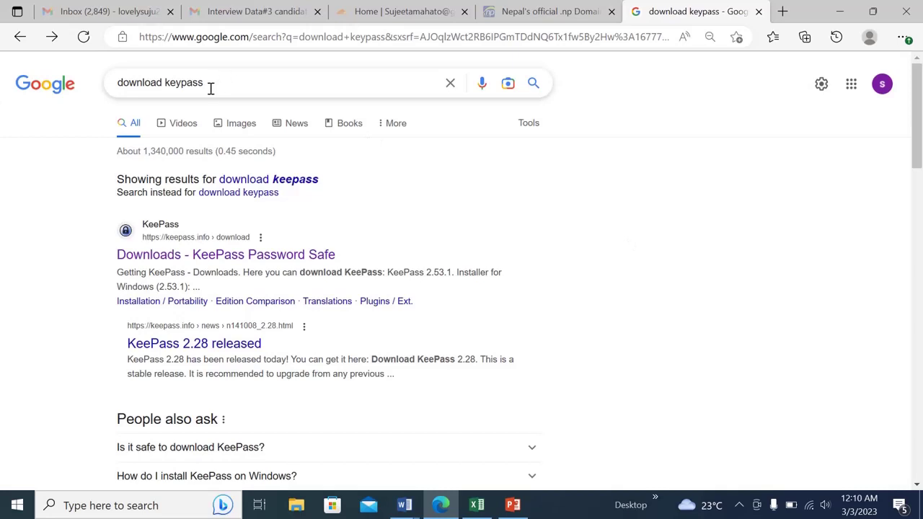
Open the 'Downloads - KeePass Password Safe' result from the download keepass search
left_click_drag(210, 86, 112, 83)
left_click(58, 225)
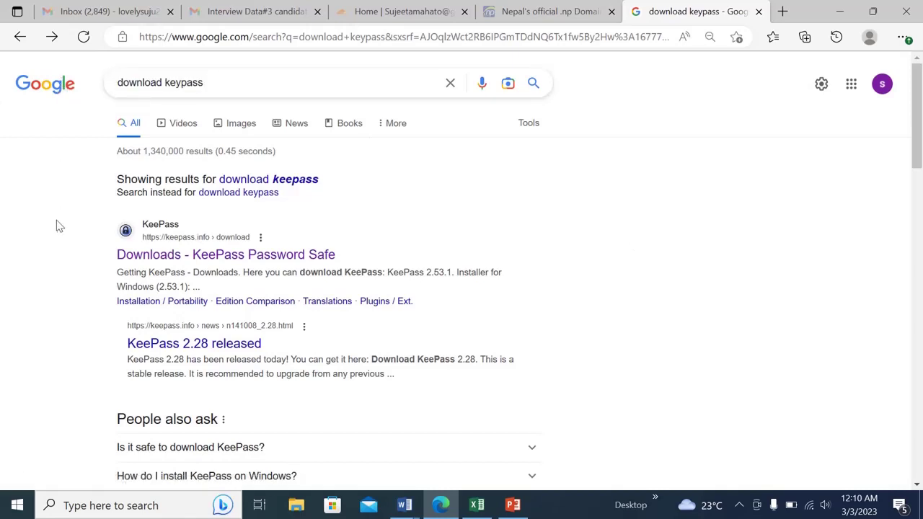
left_click(233, 258)
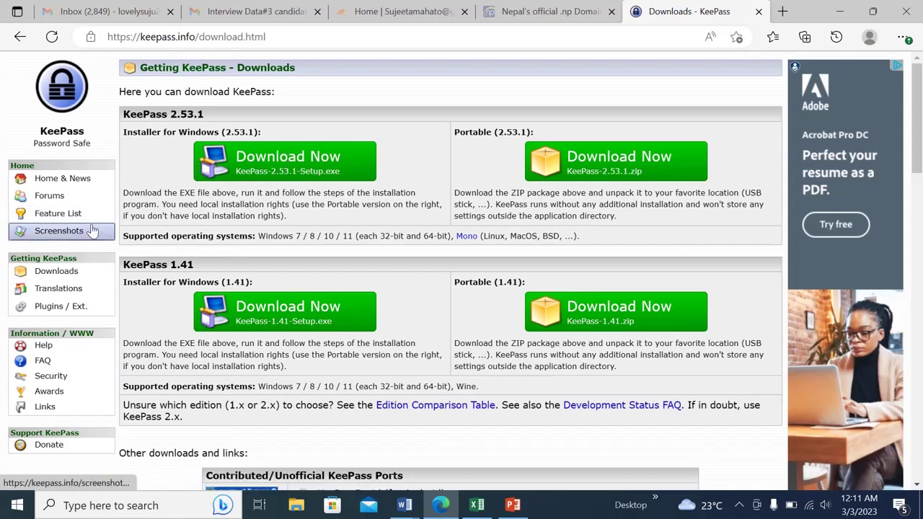
Download the KeePass 2.53.1 Windows installer and switch to File Explorer
left_click(281, 167)
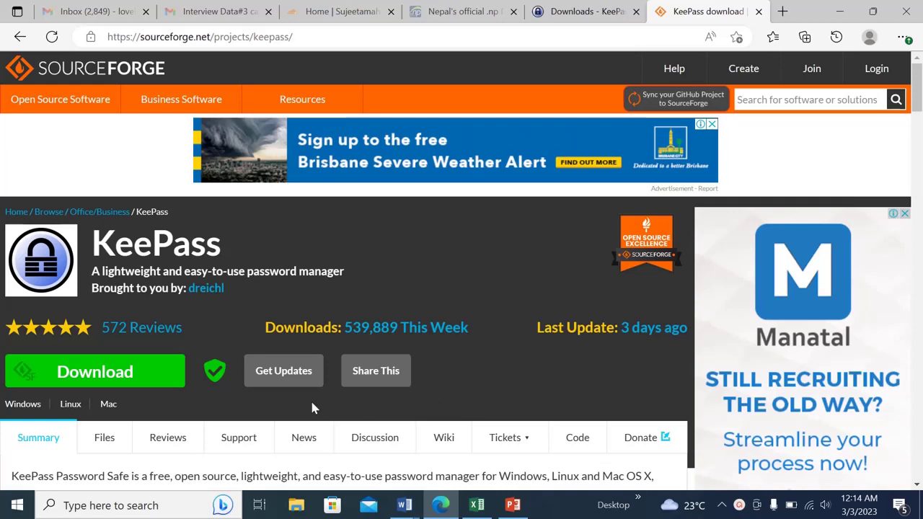
left_click(296, 508)
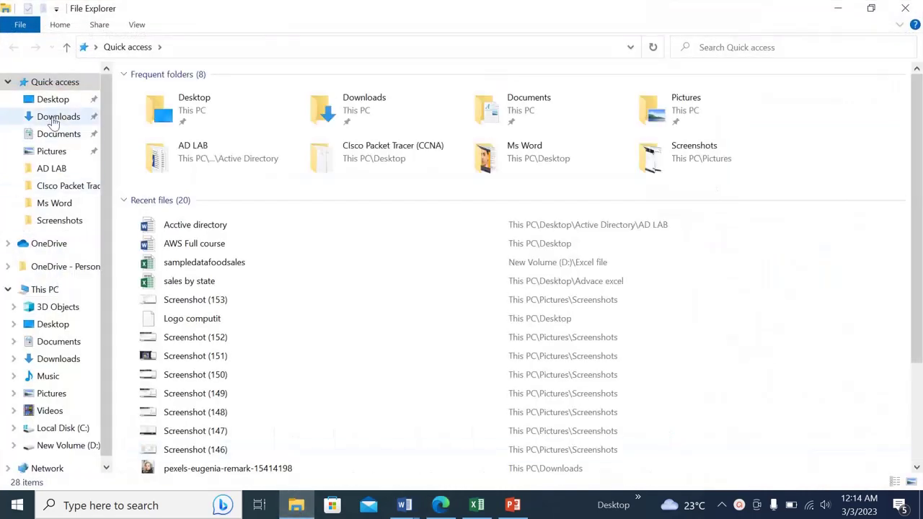
Run KeePass-2.53.1-Setup from the Downloads folder
left_click(64, 117)
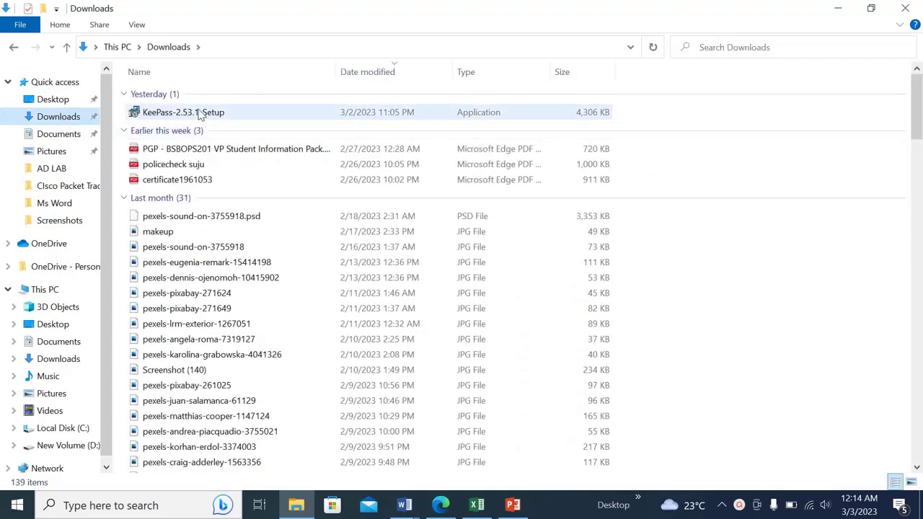
left_click(187, 115)
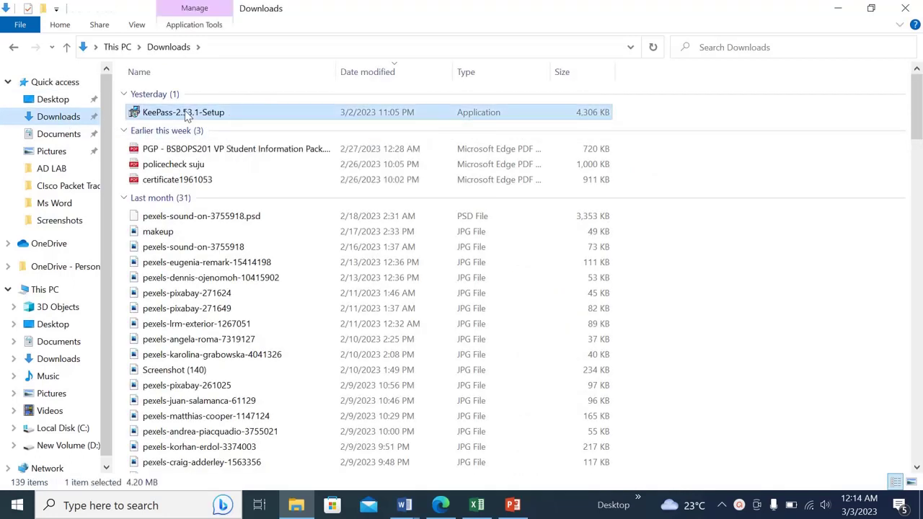
double_click(204, 114)
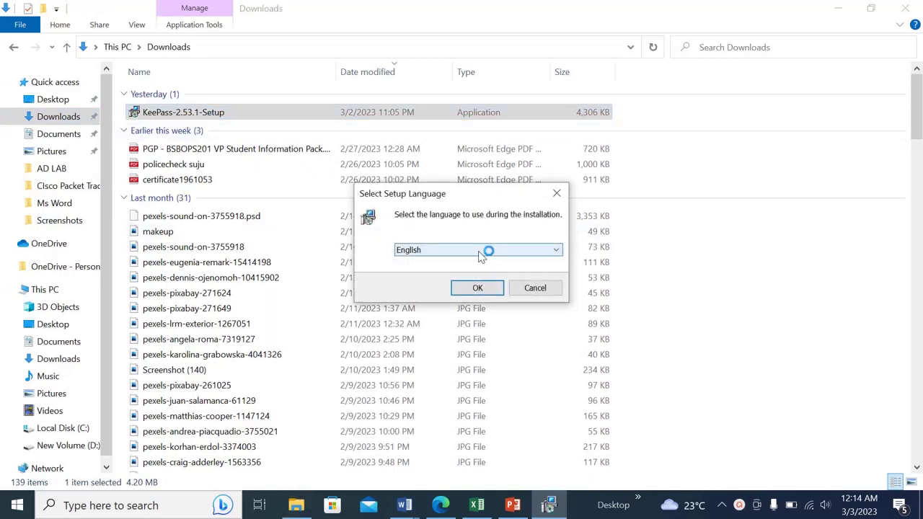
Confirm English, accept the license, and keep the default Program Files install folder
left_click(480, 289)
left_click(406, 321)
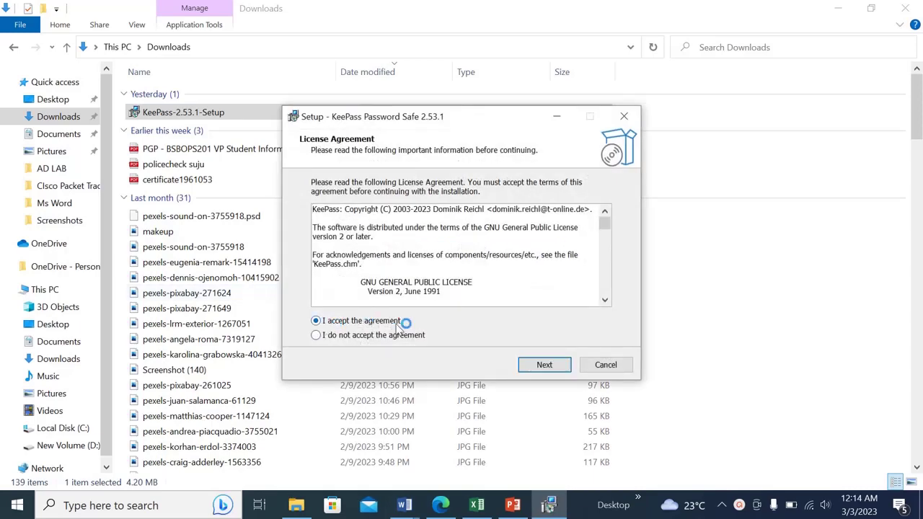
left_click(545, 366)
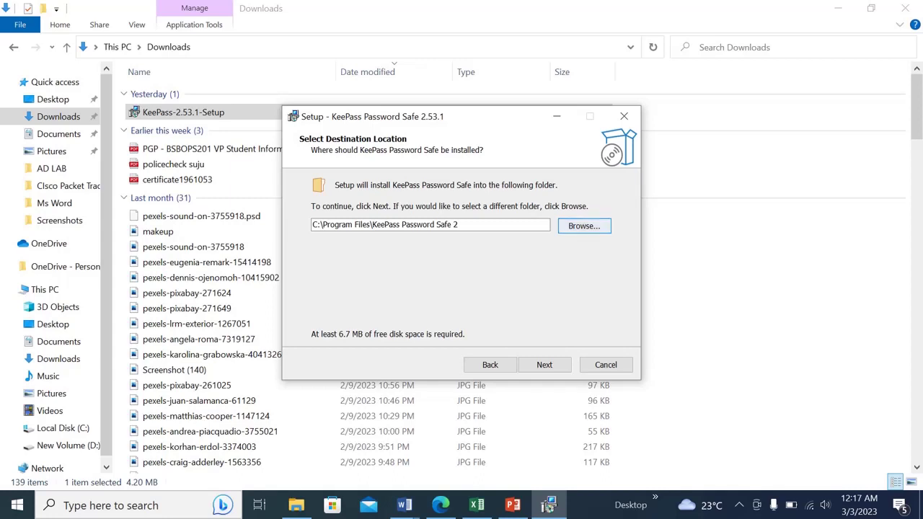
left_click(584, 226)
left_click_drag(569, 243, 569, 278)
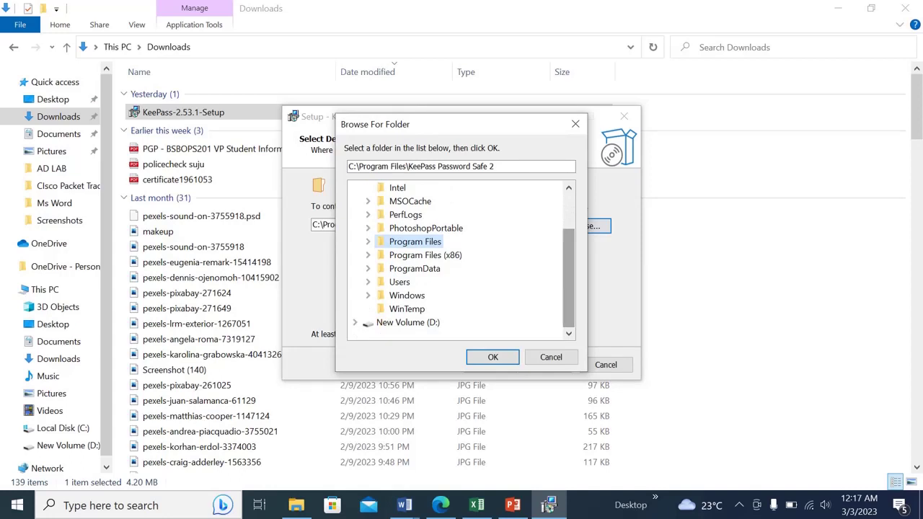
left_click(551, 357)
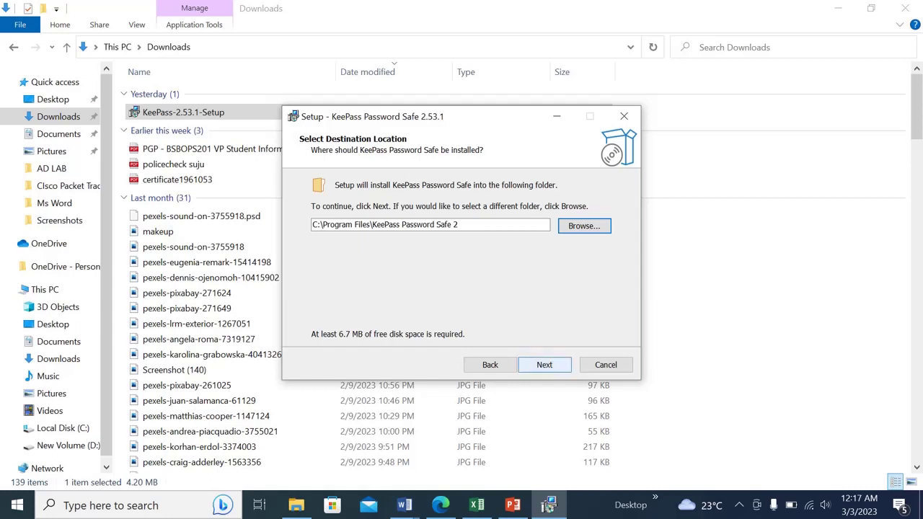
left_click(544, 365)
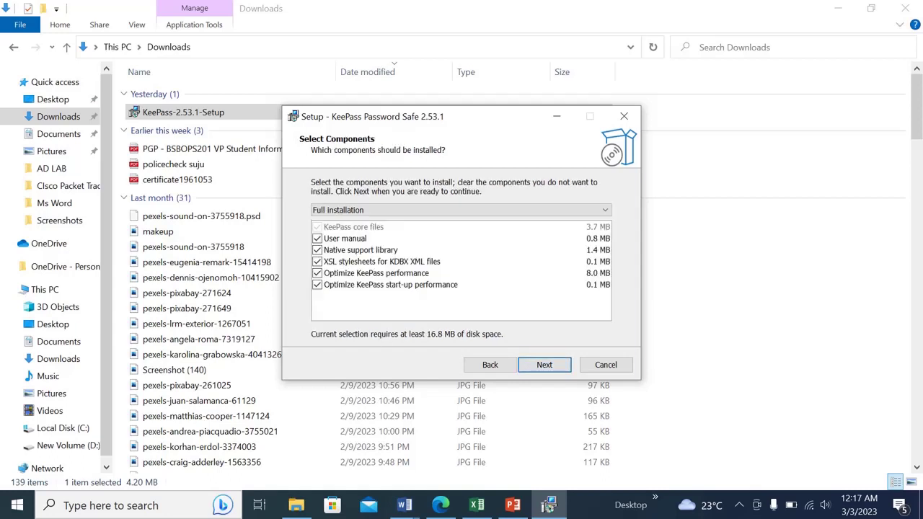
Keep the full component set, add a desktop shortcut, and start installing
left_click(545, 364)
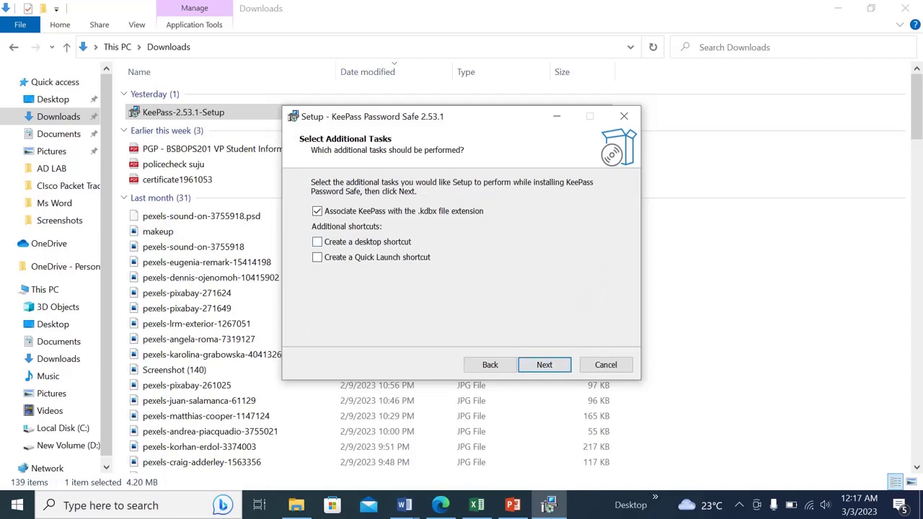
left_click(317, 242)
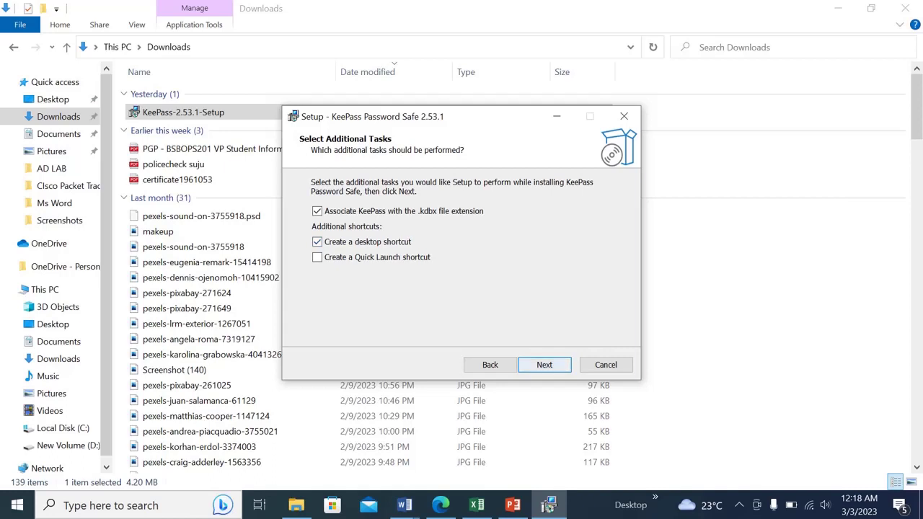
left_click(544, 364)
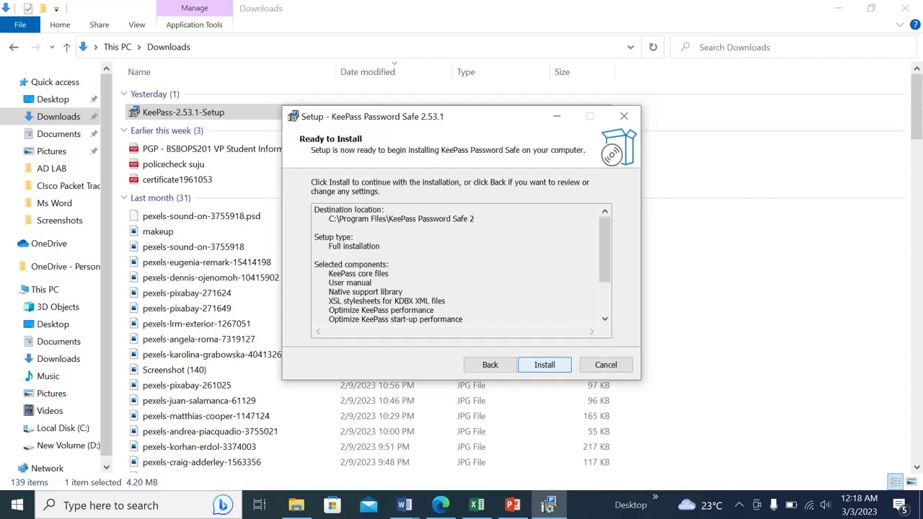
left_click(544, 365)
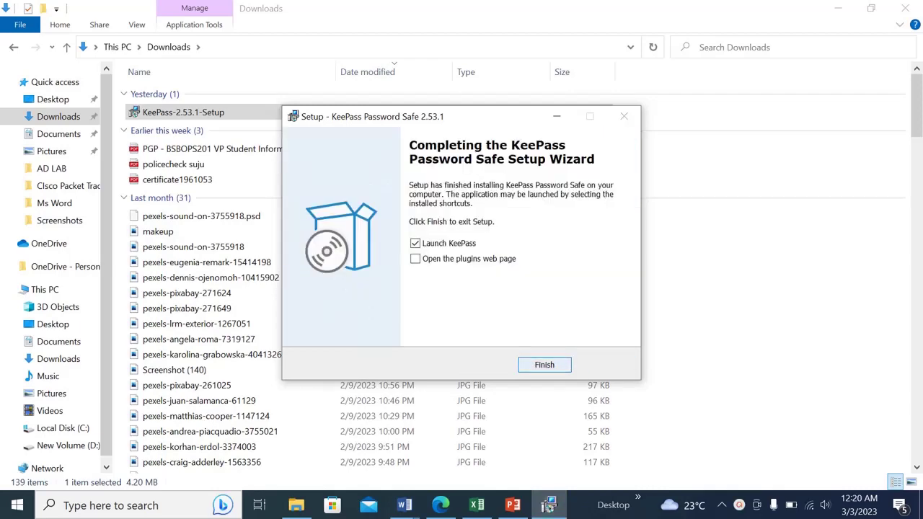
Finish setup to launch KeePass and disable automatic update checks
left_click(545, 365)
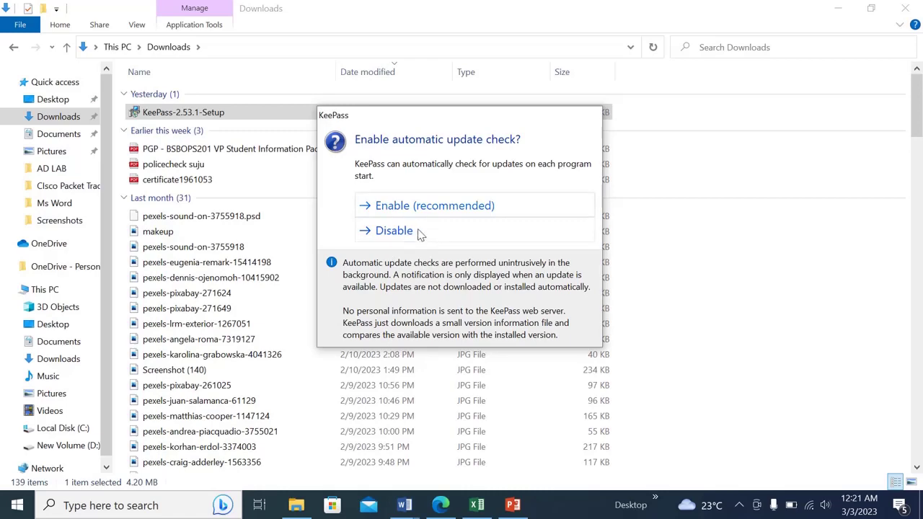
left_click(421, 232)
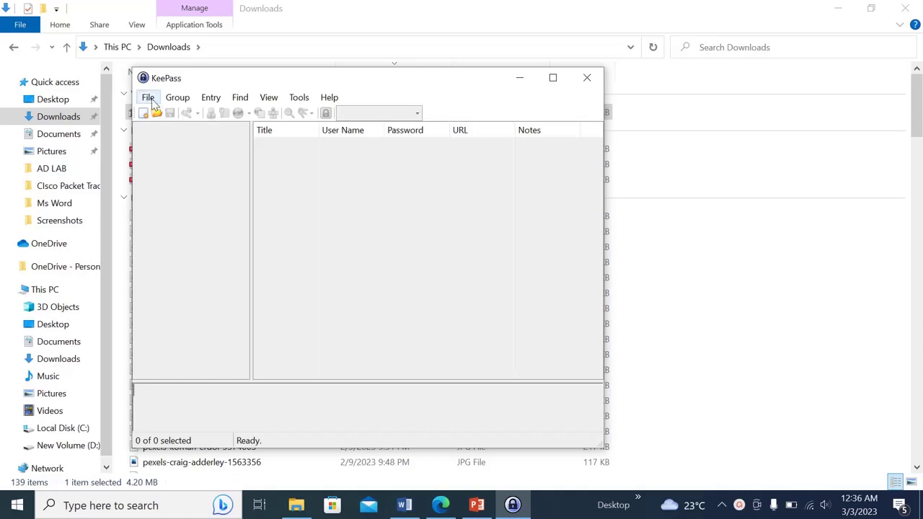
Choose File > New... to begin a new password database
left_click(147, 99)
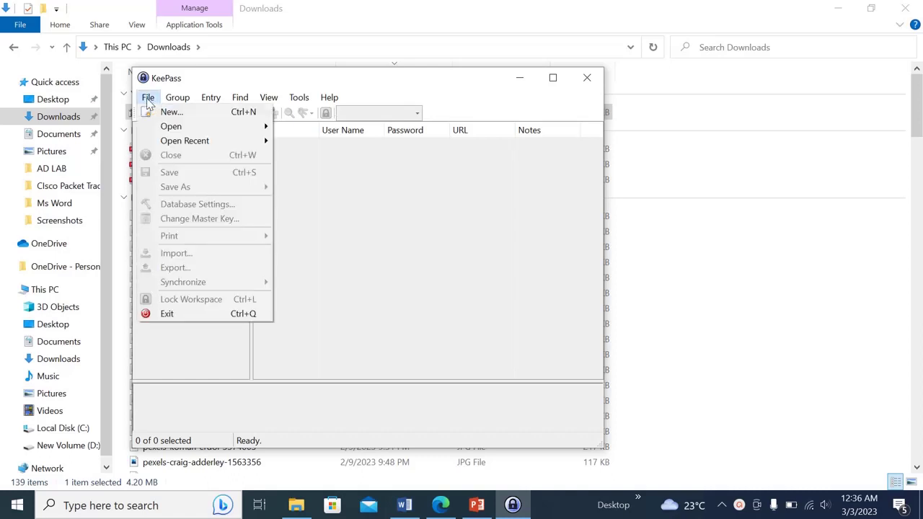
left_click(163, 113)
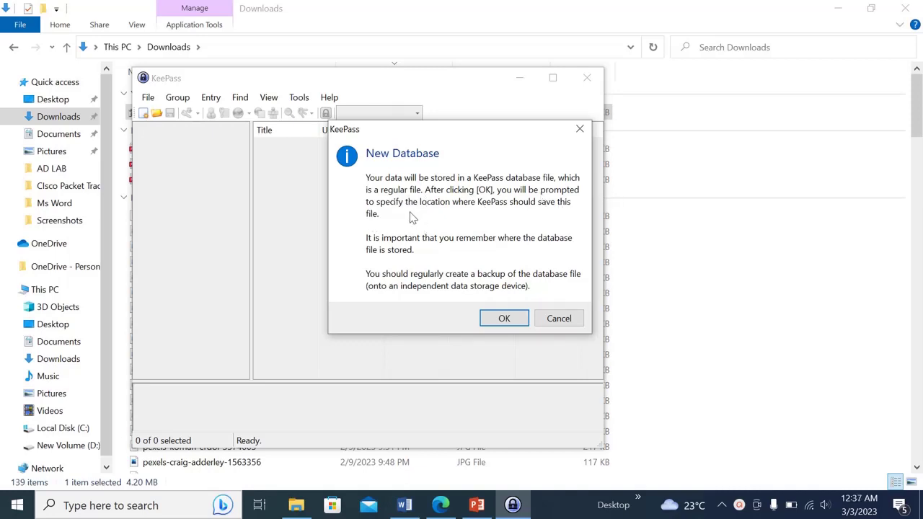
Save the new database file as Databasekey on New Volume (D:)
left_click(503, 319)
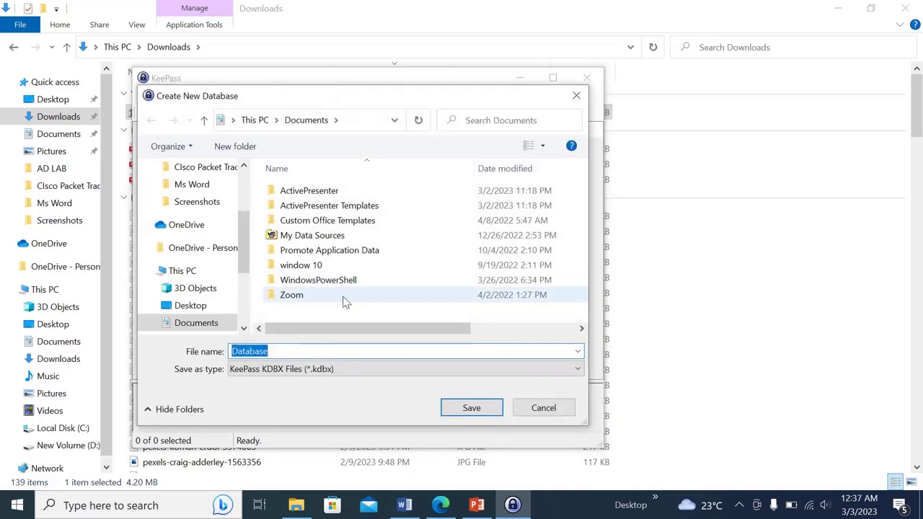
left_click(274, 351)
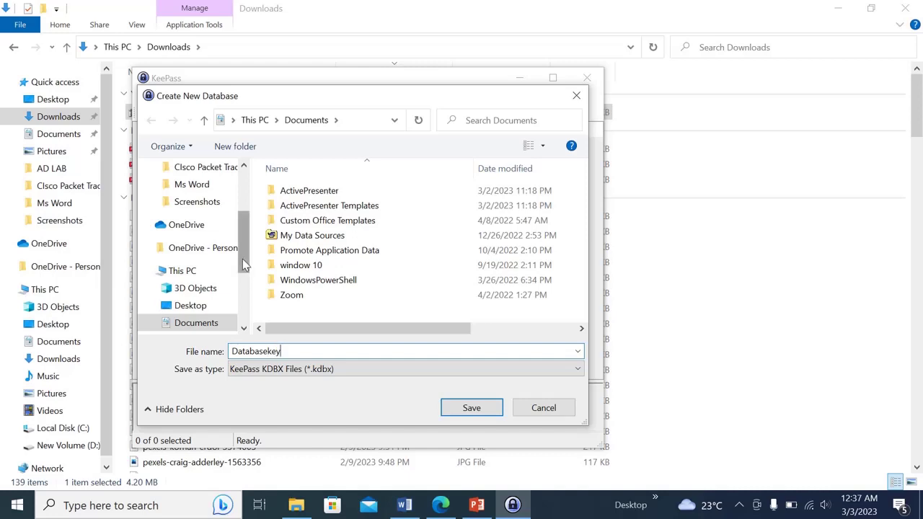
left_click_drag(242, 262, 244, 318)
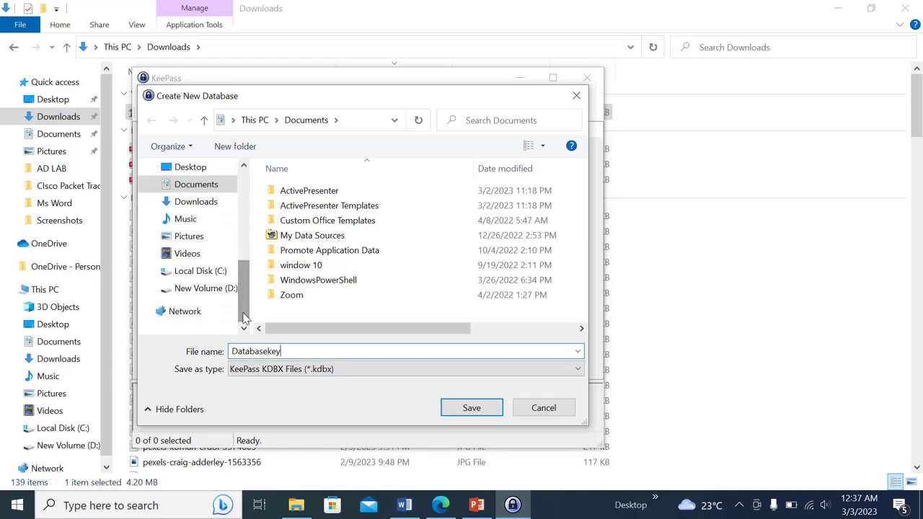
left_click_drag(244, 317, 243, 323)
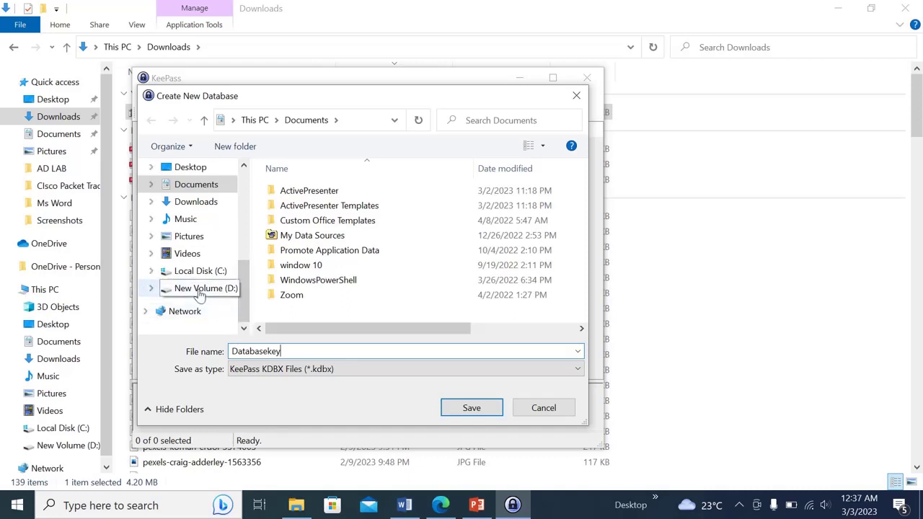
left_click(200, 288)
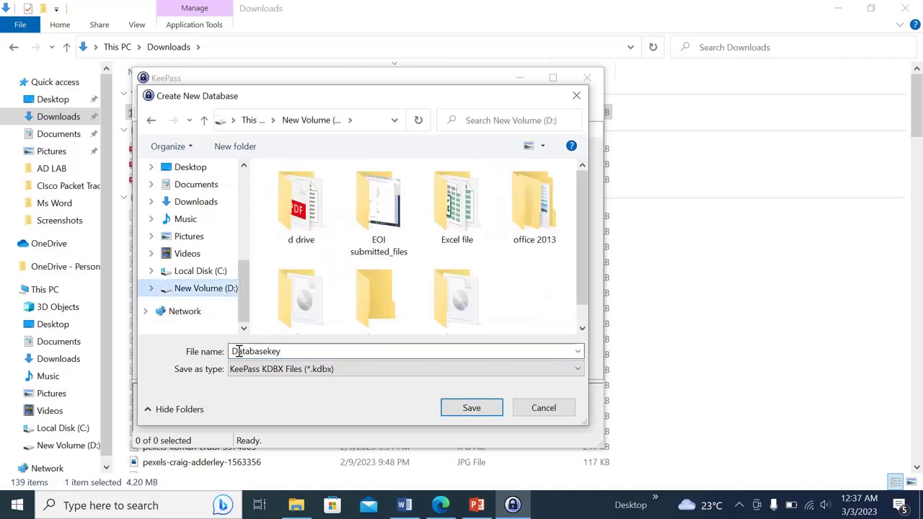
left_click(463, 409)
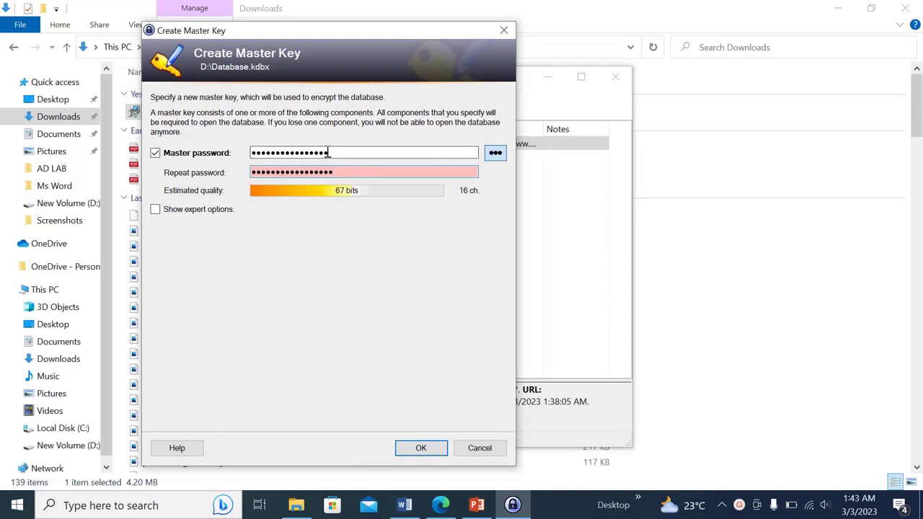
Check the master password entered twice, then enable Show expert options
left_click_drag(340, 151, 239, 152)
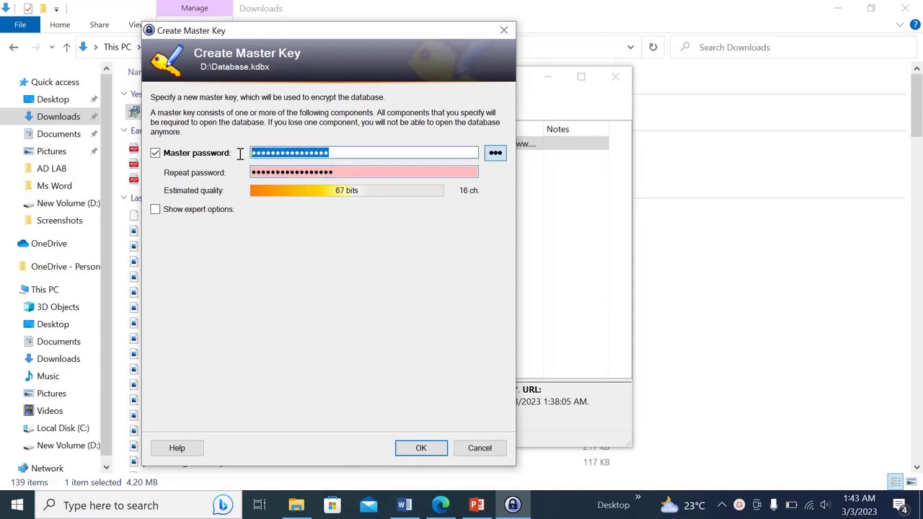
left_click_drag(335, 171, 257, 171)
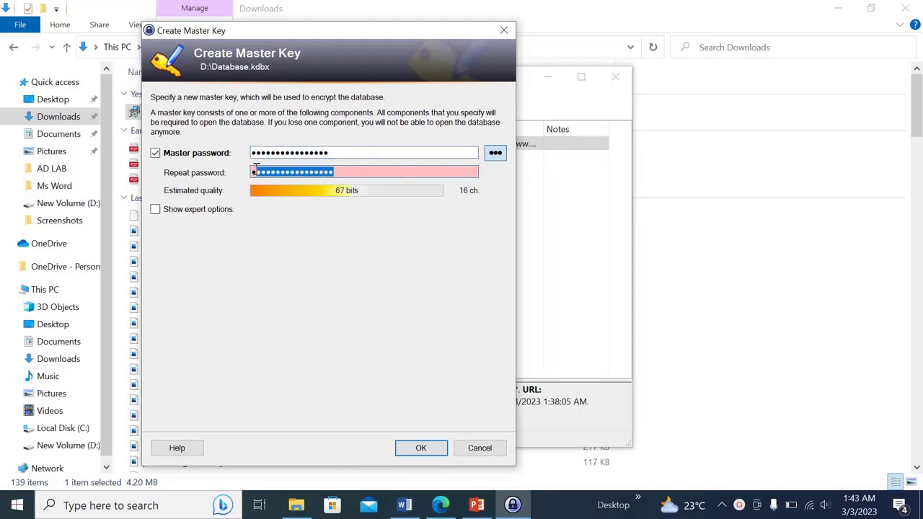
left_click(346, 170)
left_click(155, 210)
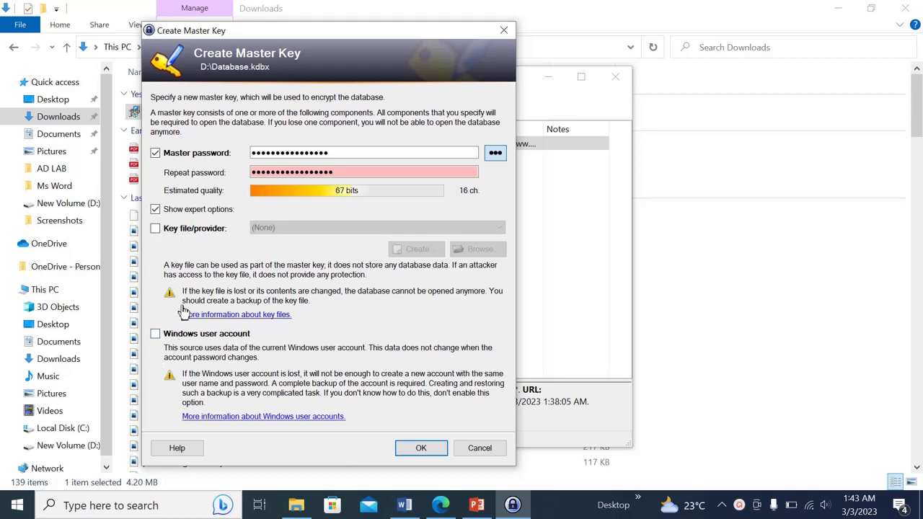
Tick Key file/provider, open Create Key File, then cancel it without making a key file
left_click(159, 231)
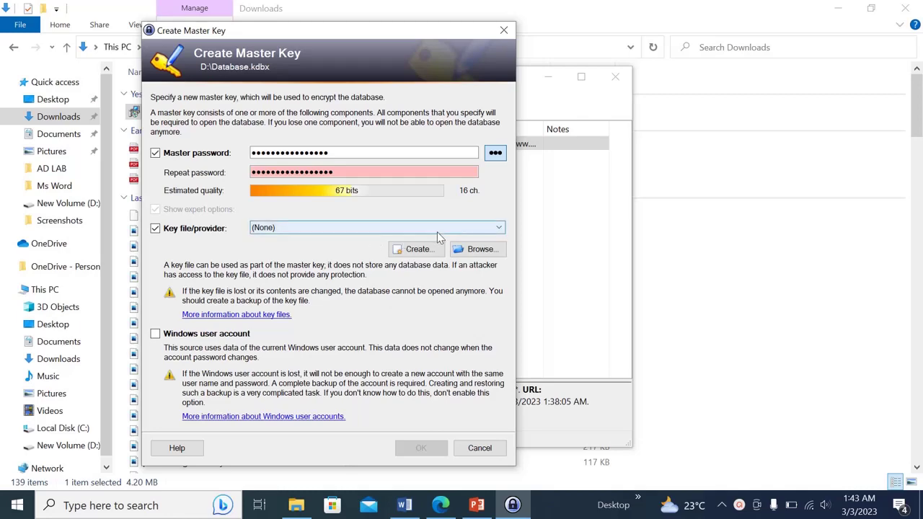
left_click(424, 250)
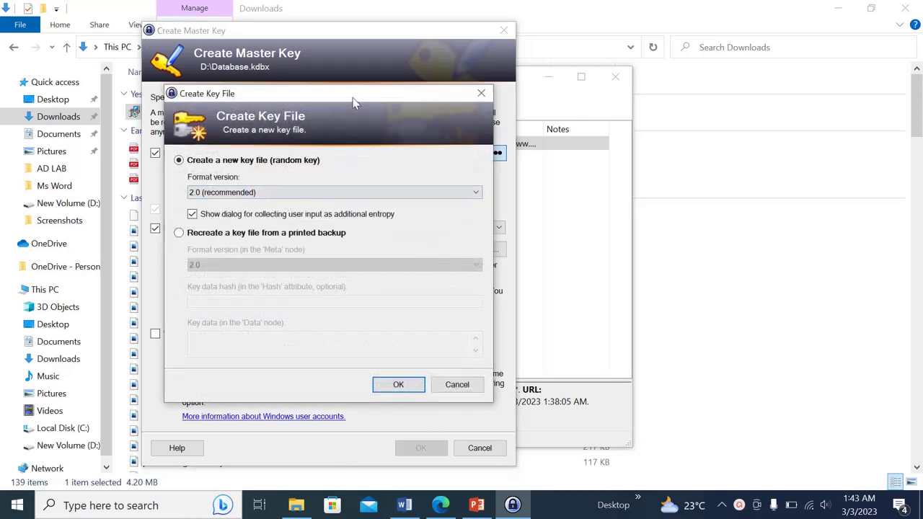
left_click_drag(353, 103, 396, 84)
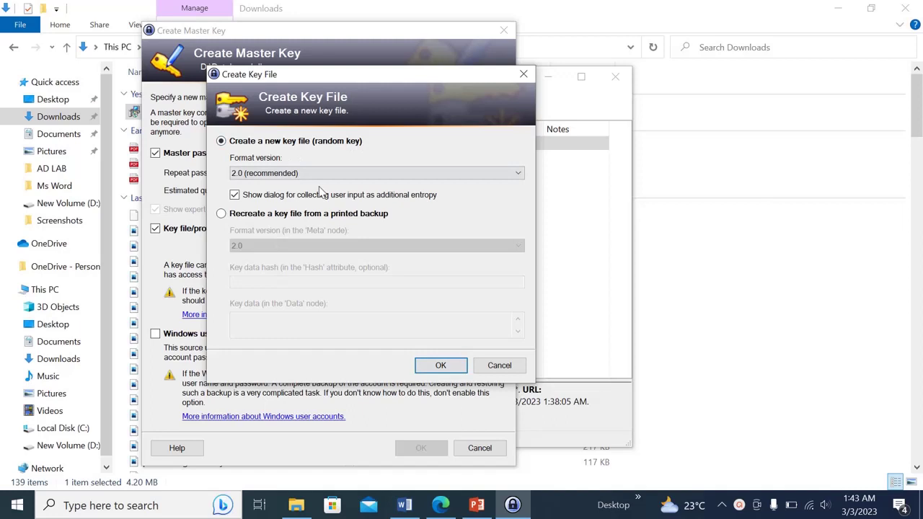
key("Escape")
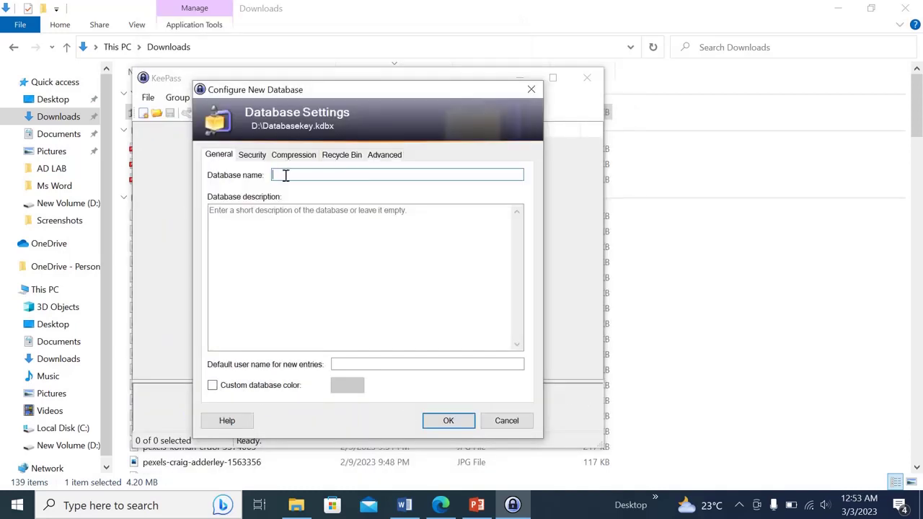
Name the database 'Database key' with description 'Master database', and skip the emergency sheet
type("Database key")
left_click(278, 209)
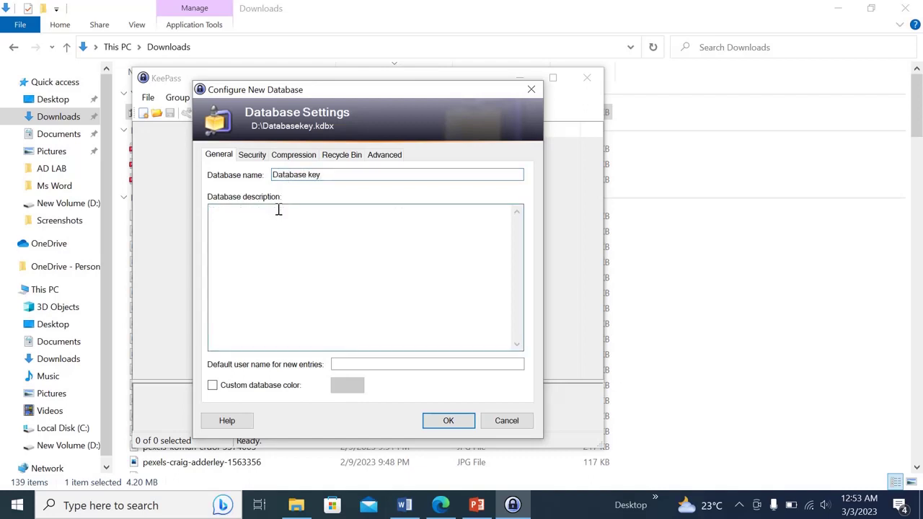
type("Master database")
left_click(446, 421)
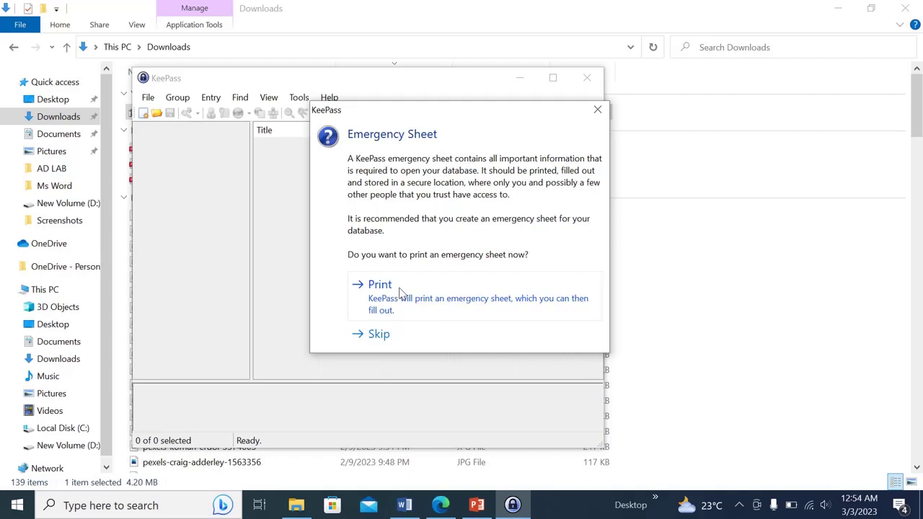
left_click(379, 335)
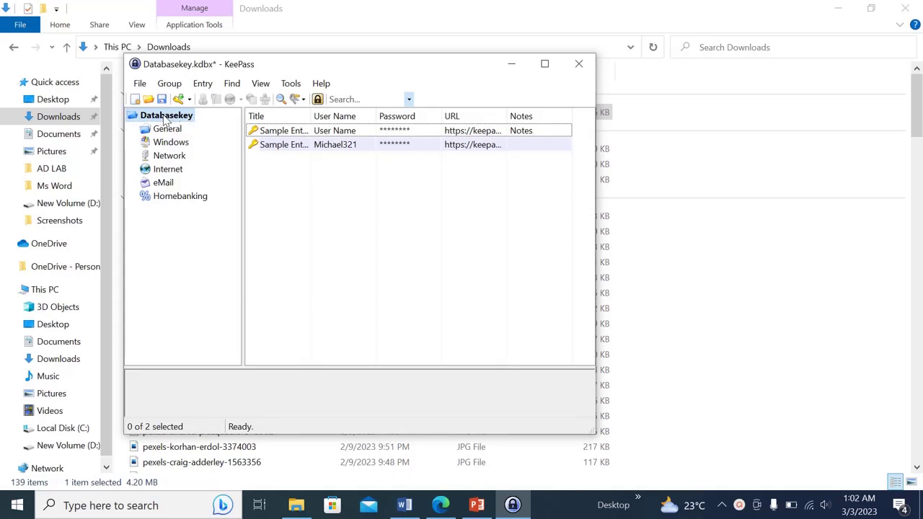
Add a group named 'Ozcare toowoomba' under the Databasekey root and select it
right_click(164, 119)
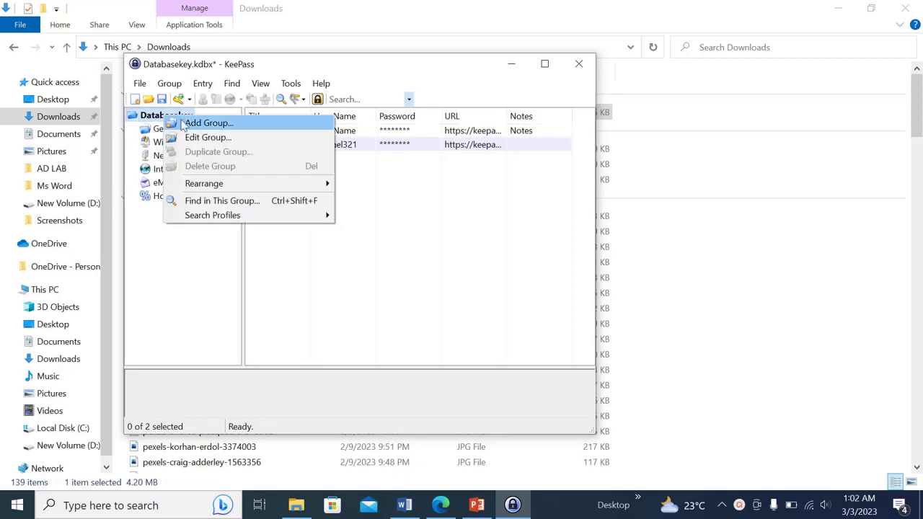
left_click(192, 124)
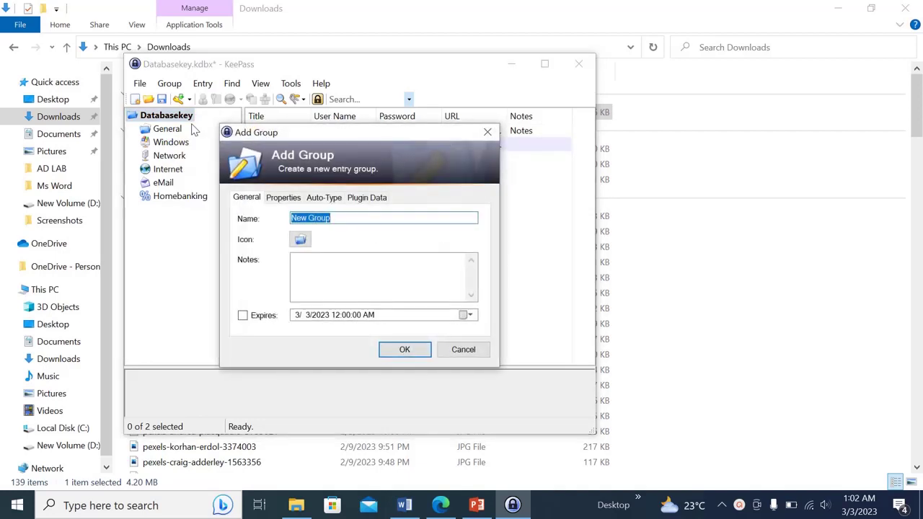
left_click(343, 218)
key("BackSpace")
key("BackSpace")
key("BackSpace")
key("BackSpace")
key("BackSpace")
key("BackSpace")
key("BackSpace")
key("BackSpace")
key("BackSpace")
type("O")
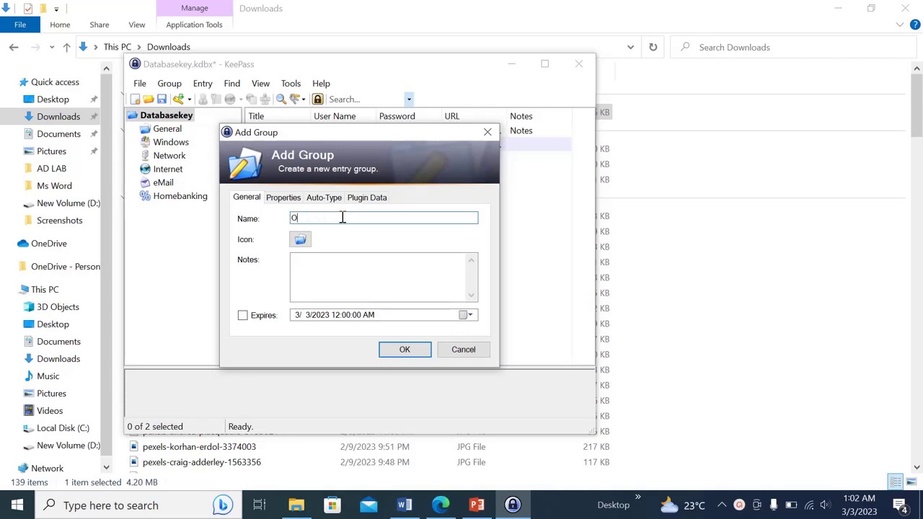
type("zcare to")
key("BackSpace")
key("BackSpace")
type("toowoomba")
left_click(404, 350)
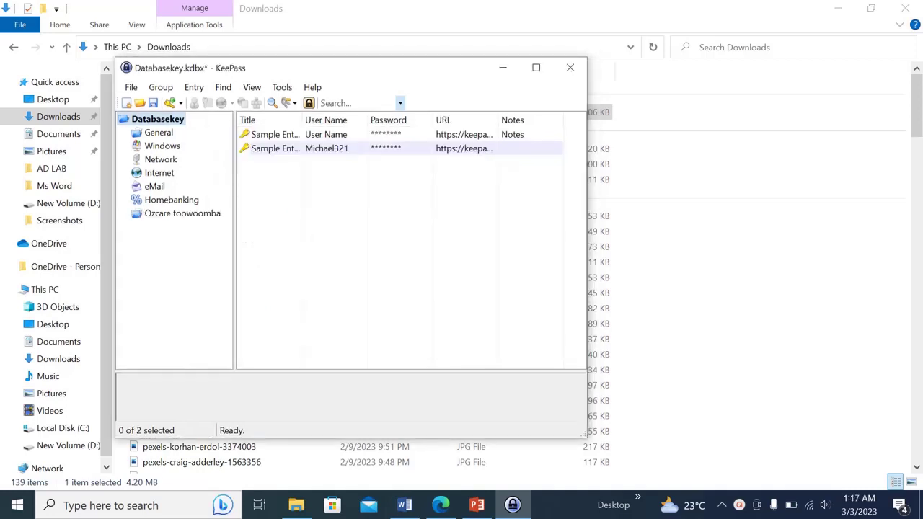
left_click(184, 217)
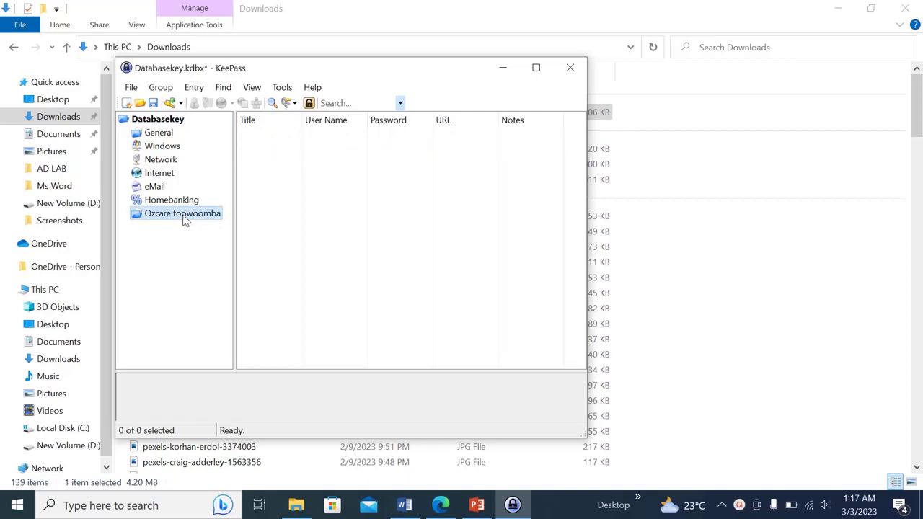
Create a 'User' subgroup with icon 5 inside Ozcare toowoomba
right_click(179, 220)
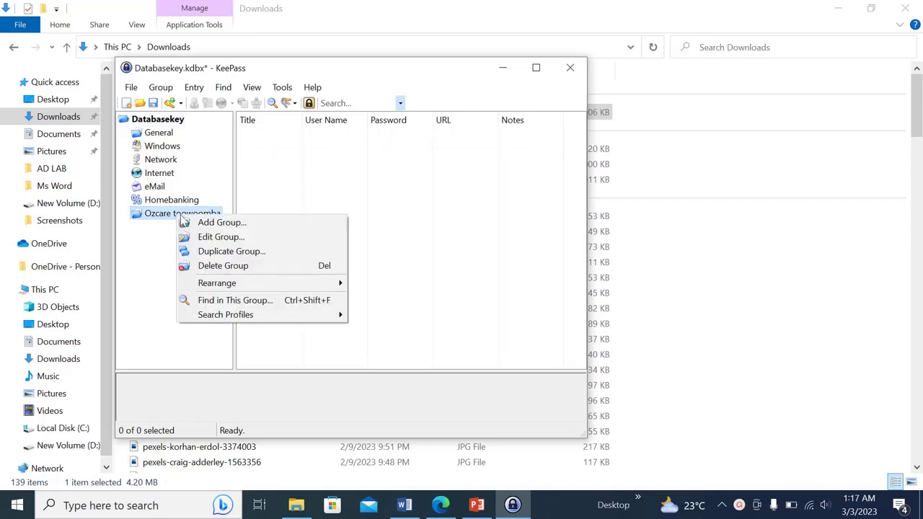
left_click(214, 222)
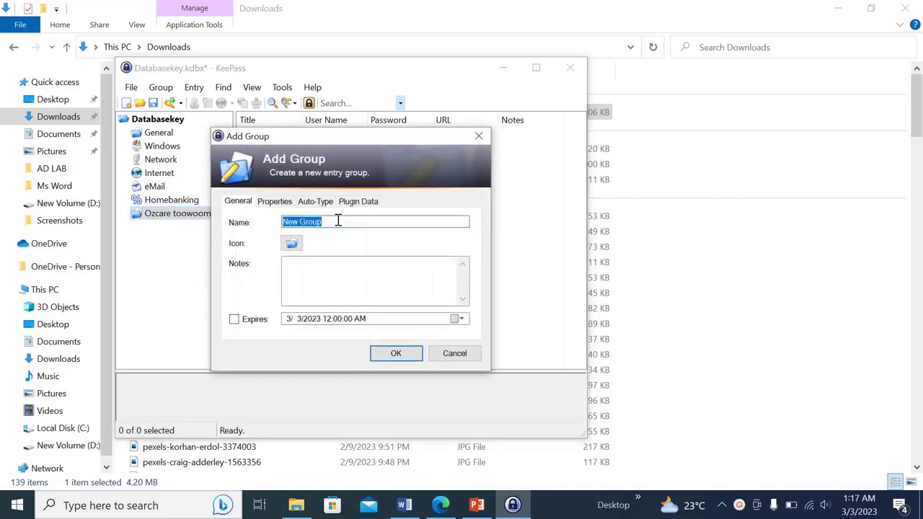
left_click_drag(342, 219, 225, 224)
type("User")
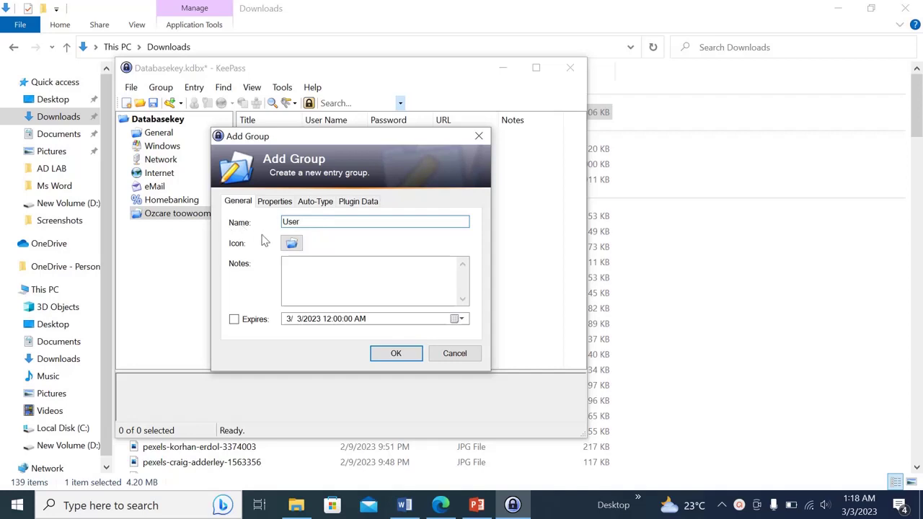
left_click(292, 243)
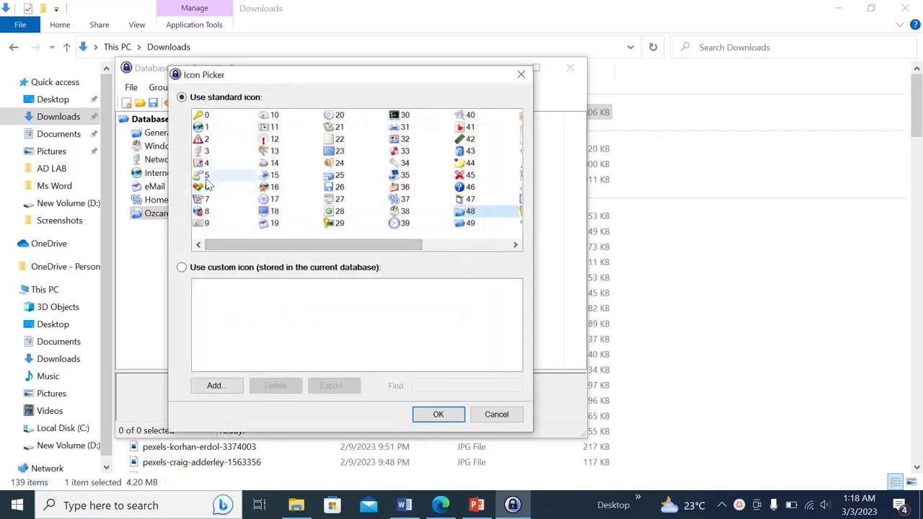
left_click(206, 176)
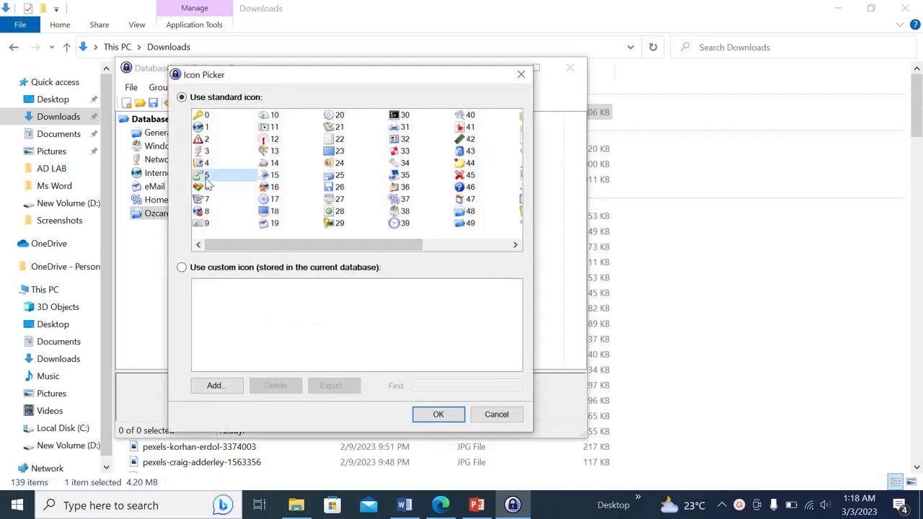
left_click(437, 414)
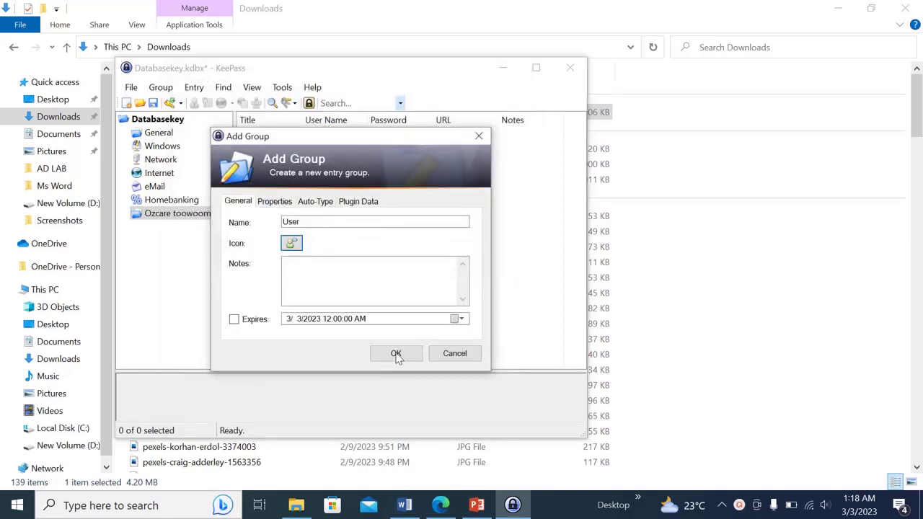
left_click(396, 354)
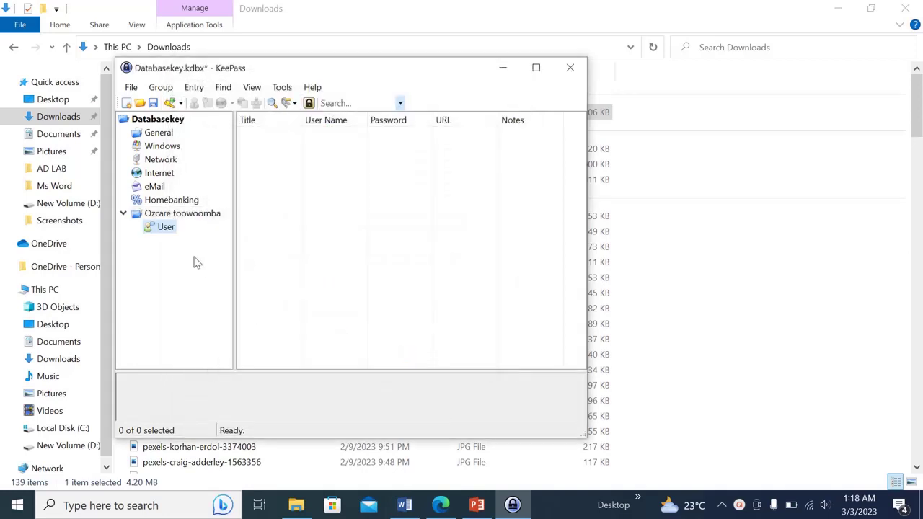
left_click(180, 218)
Create an 'Email' subgroup with icon 7 under Ozcare toowoomba
right_click(182, 220)
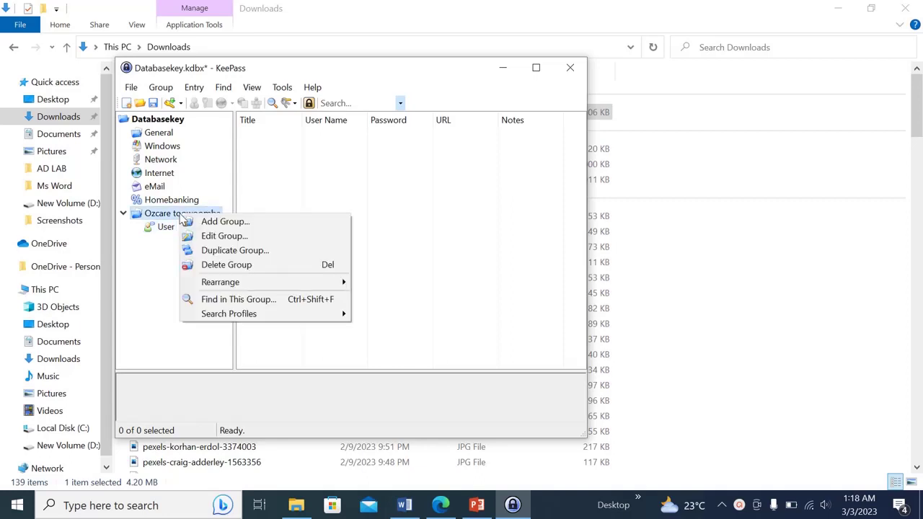
left_click(210, 223)
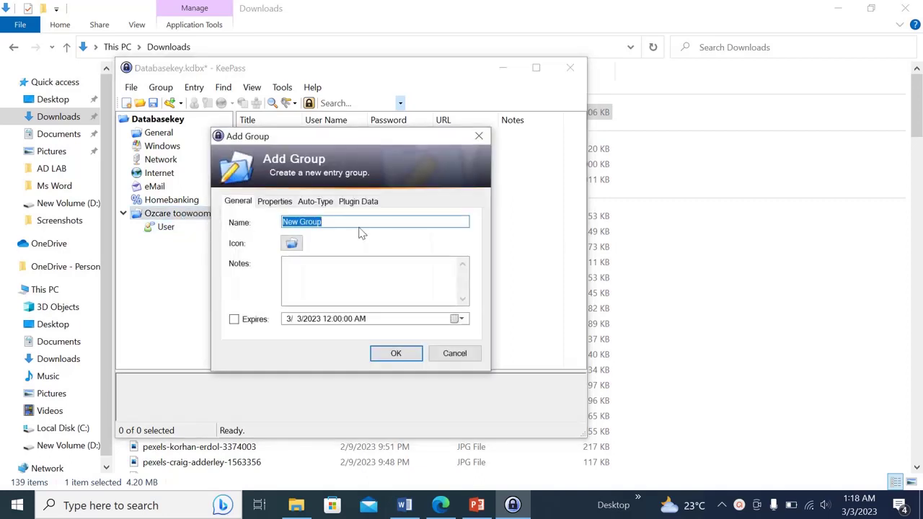
key("BackSpace")
type("Email")
left_click(291, 243)
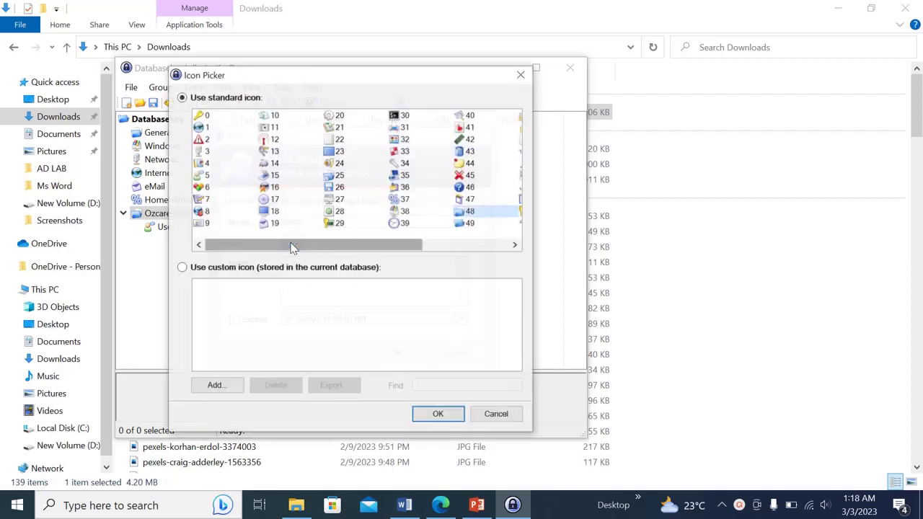
left_click(220, 203)
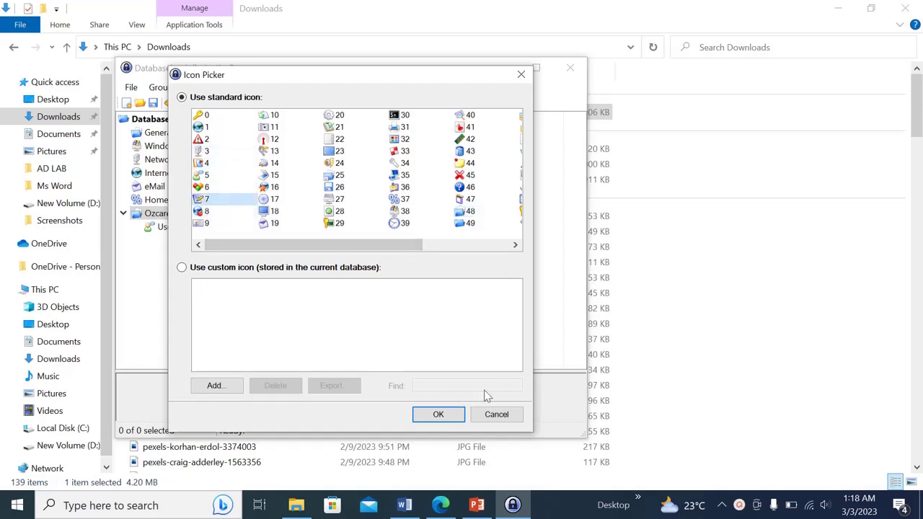
left_click(448, 422)
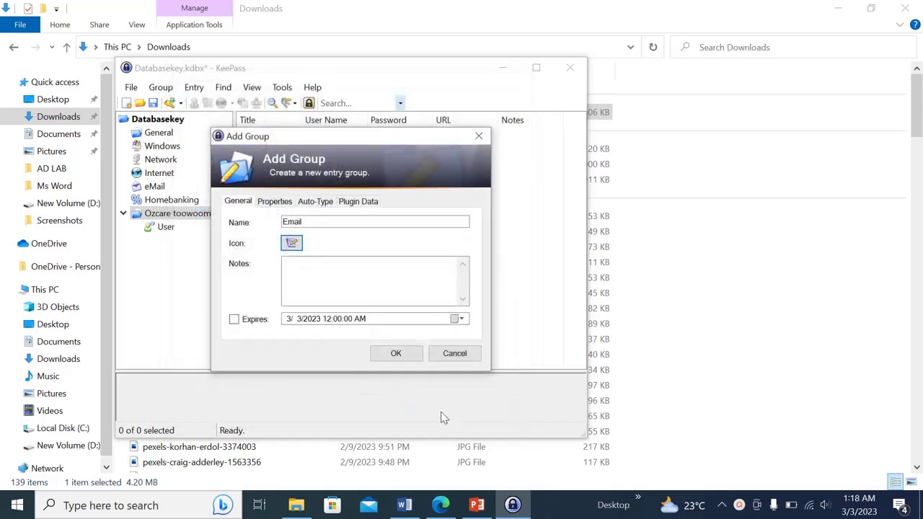
left_click(395, 355)
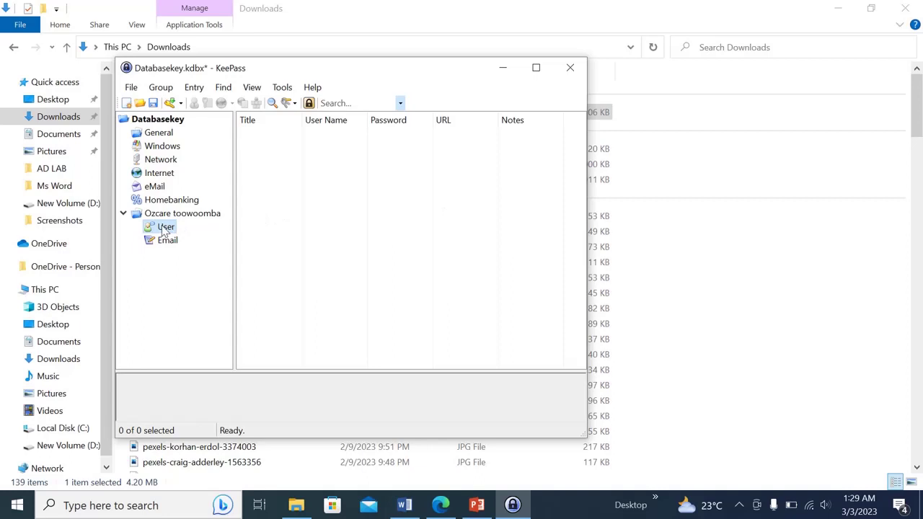
Start a new User-group entry titled with the user's name, pasting their e-mail as user name
right_click(288, 179)
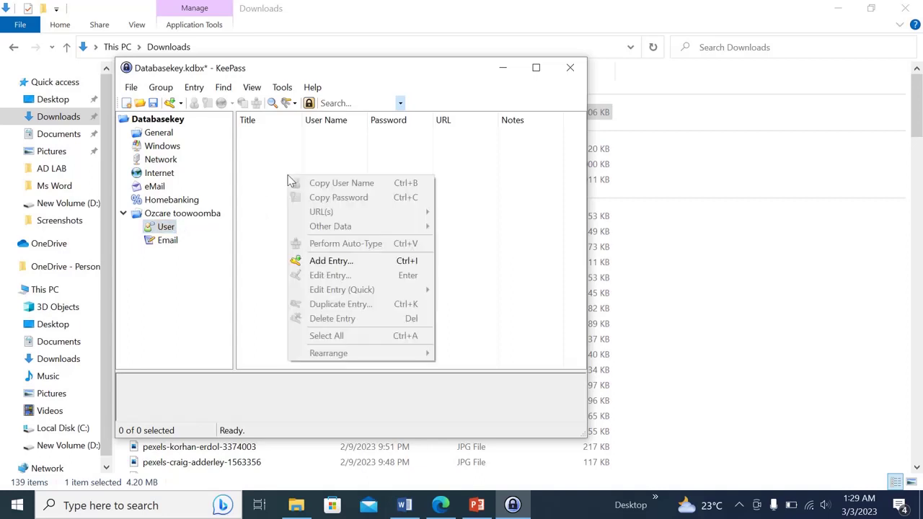
left_click(324, 263)
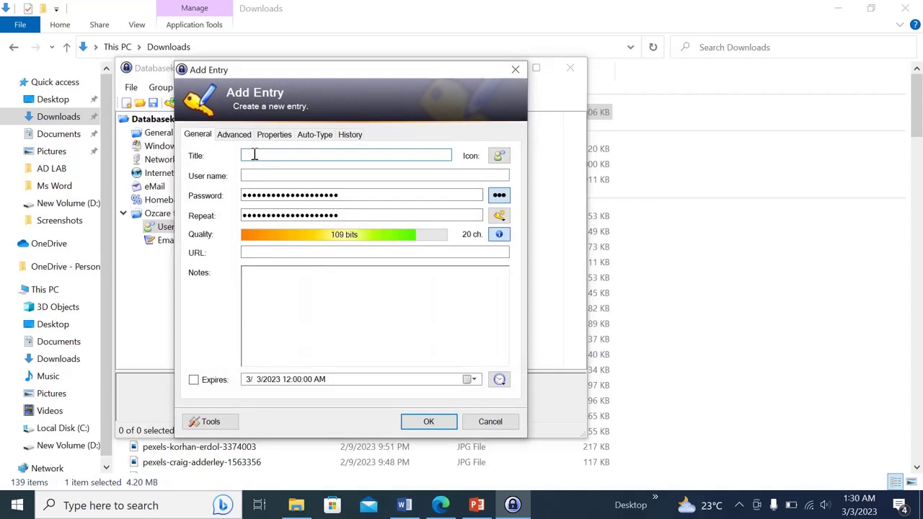
type("Per")
type("ter")
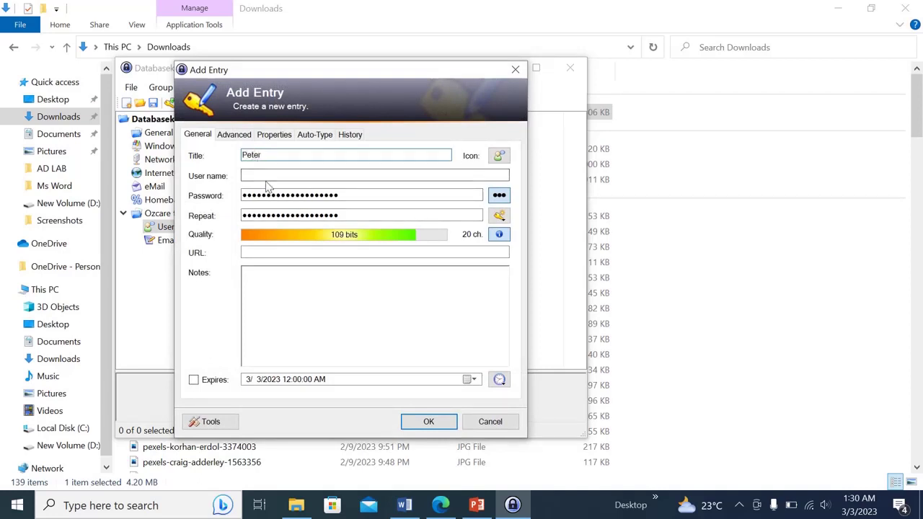
left_click(272, 176)
key("ctrl+v")
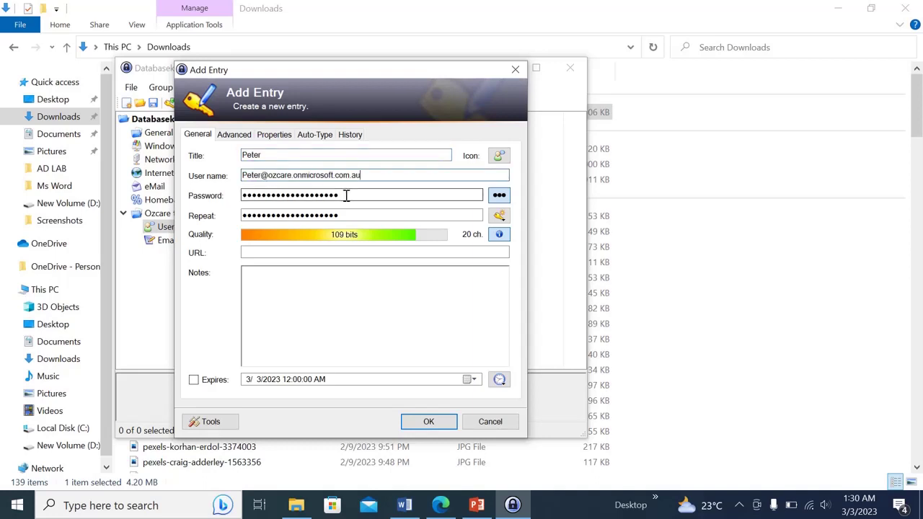
Replace the password and its repeat with a 9-character password, then save the entry
left_click_drag(350, 195, 237, 204)
type("*****")
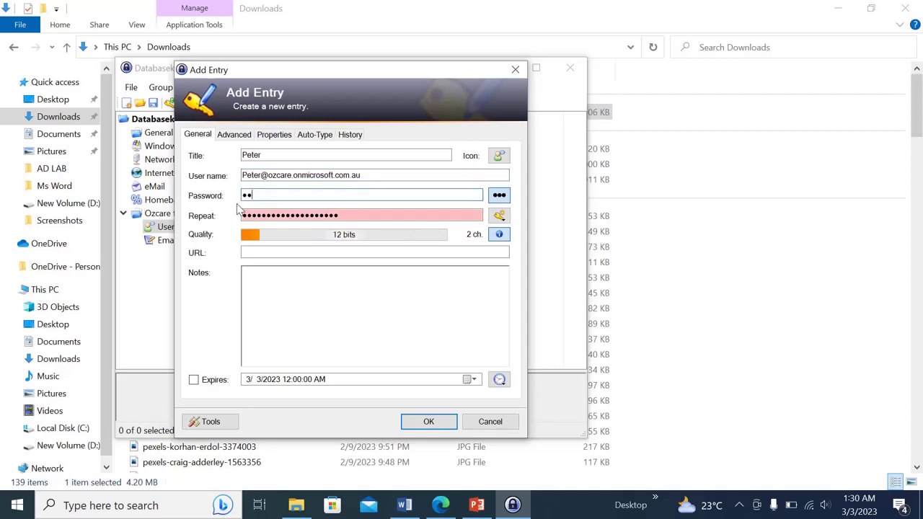
type("****")
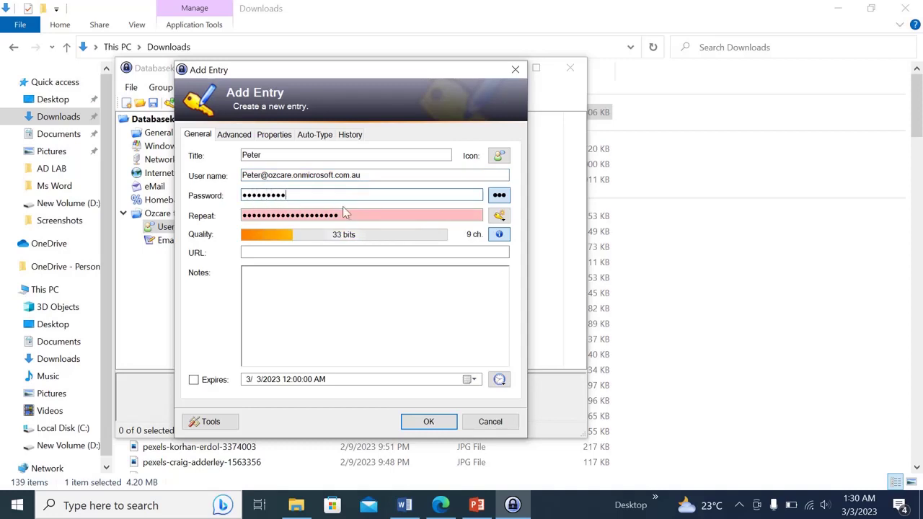
left_click_drag(348, 213, 152, 227)
type("*****")
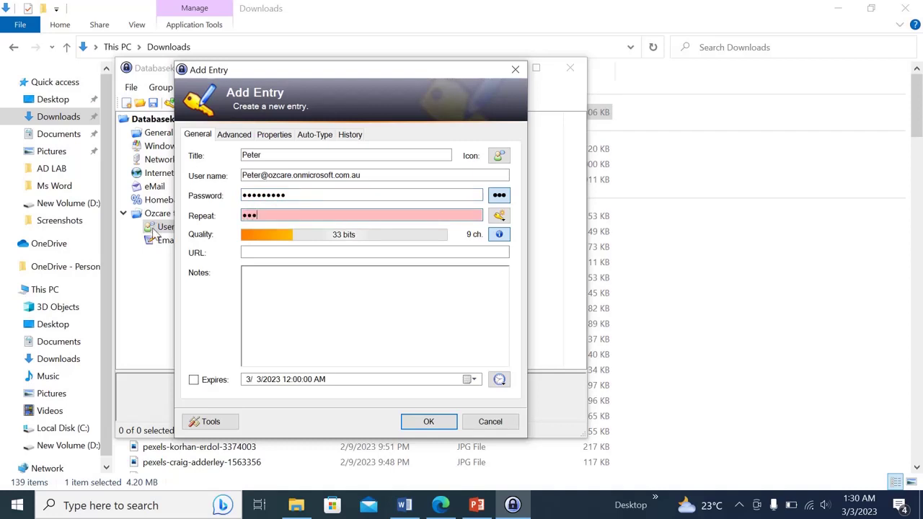
type("****")
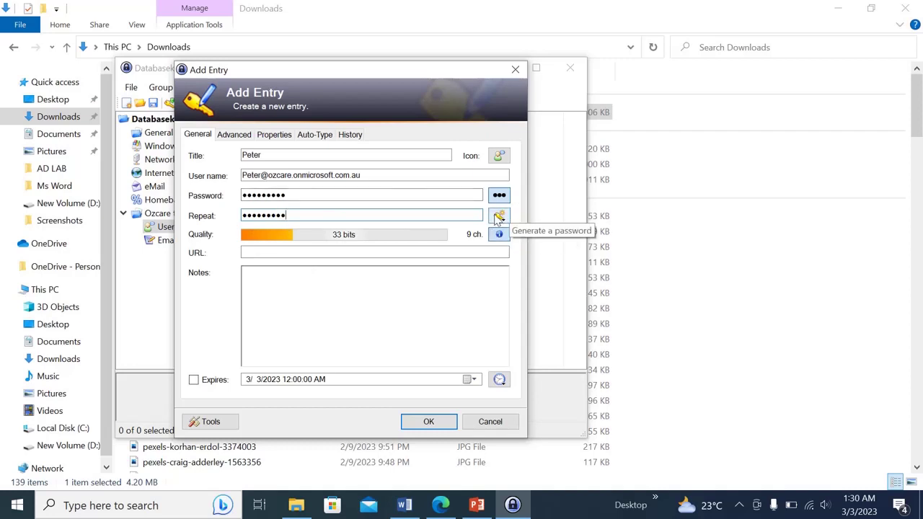
left_click(498, 217)
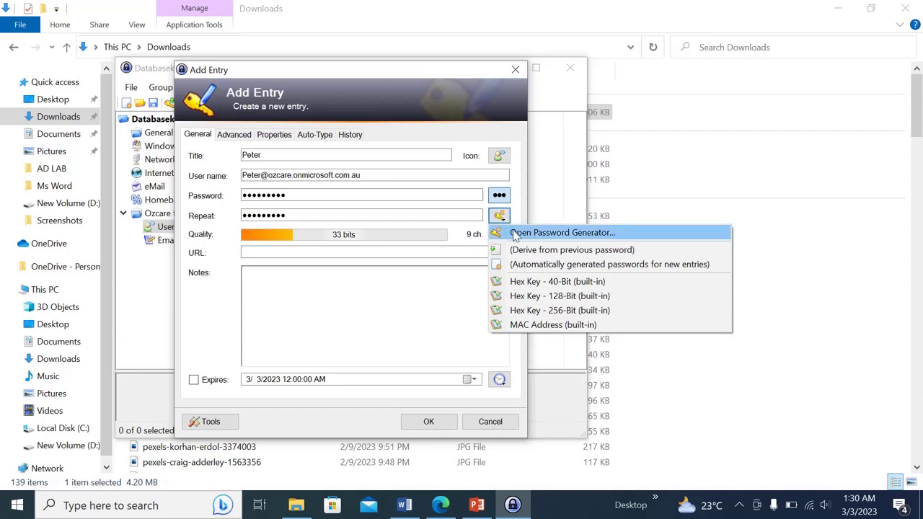
left_click(440, 324)
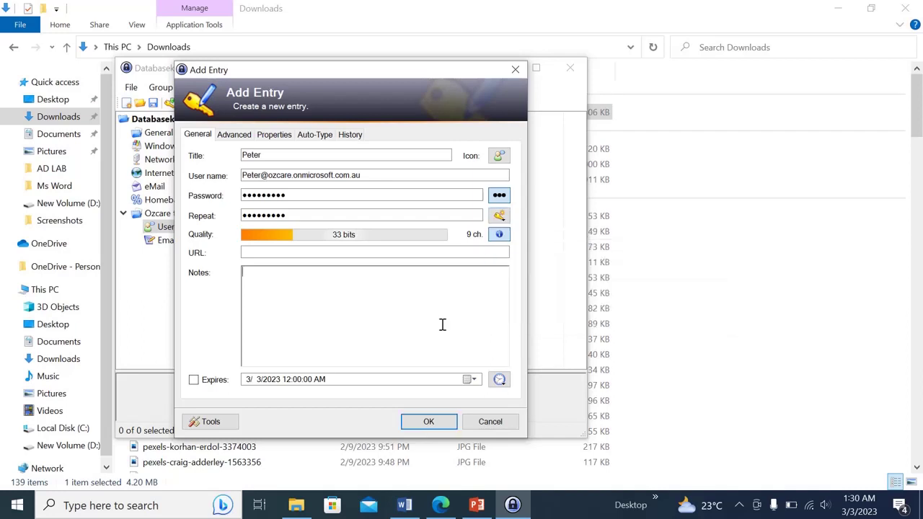
left_click(255, 253)
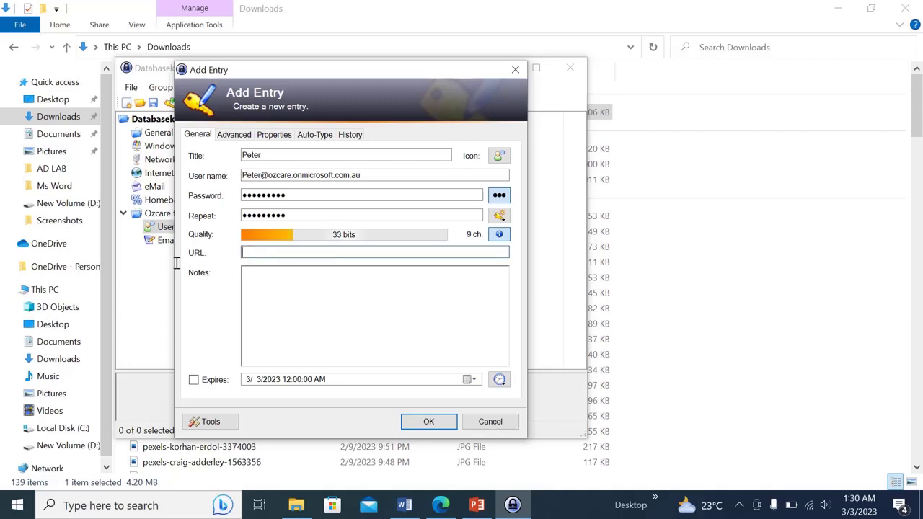
left_click(310, 287)
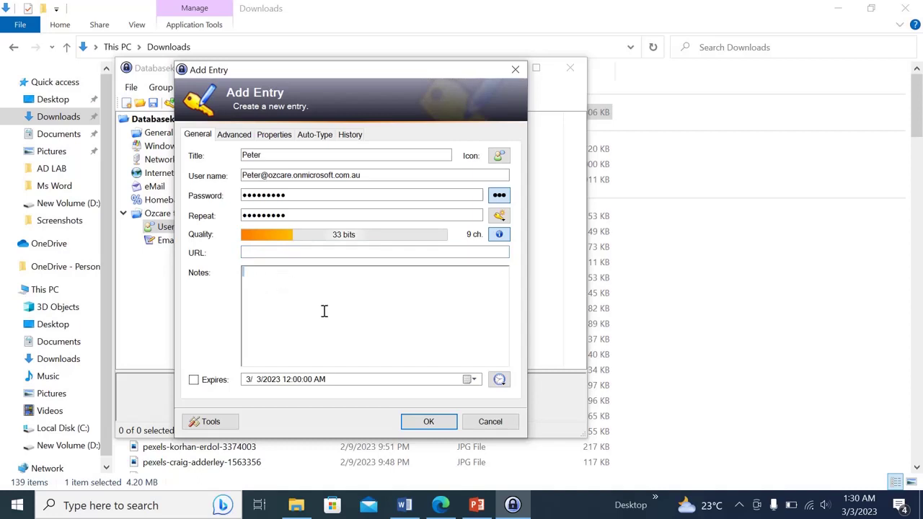
left_click(429, 421)
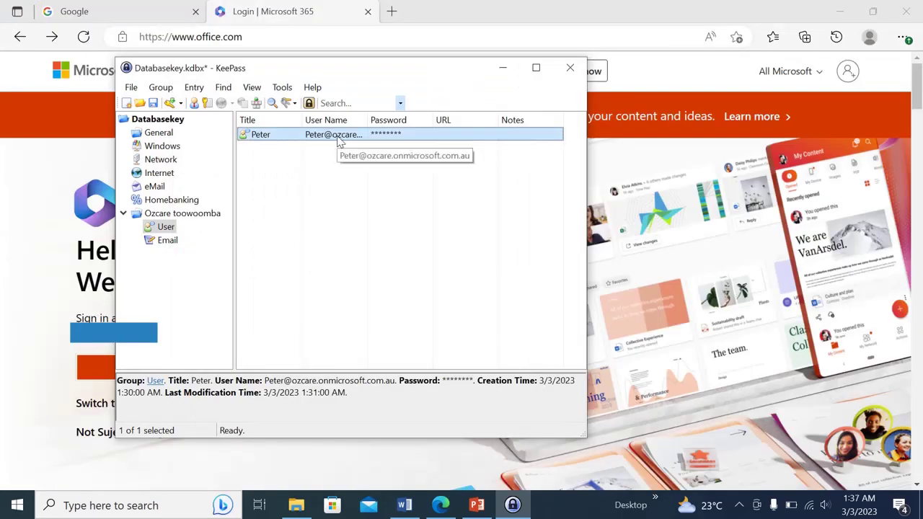
In the browser, choose to sign in to Microsoft 365 with a different account
left_click_drag(350, 69, 396, 78)
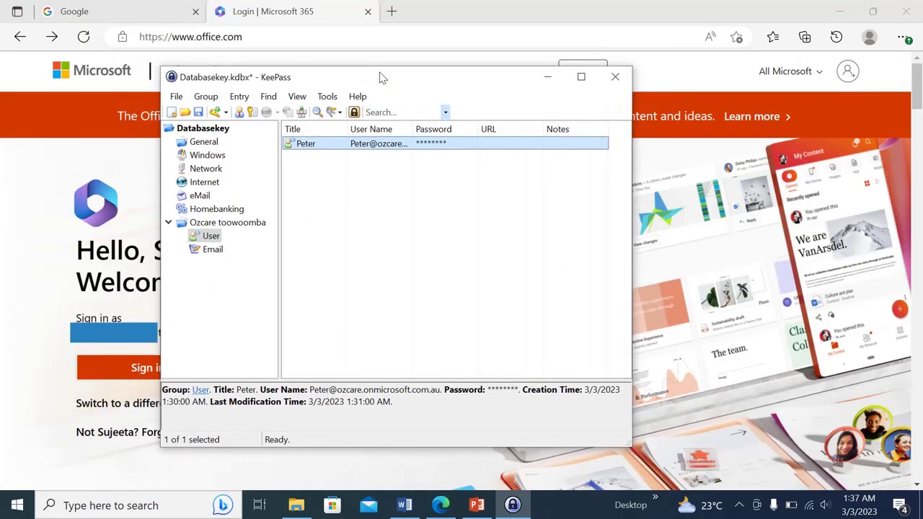
left_click(275, 38)
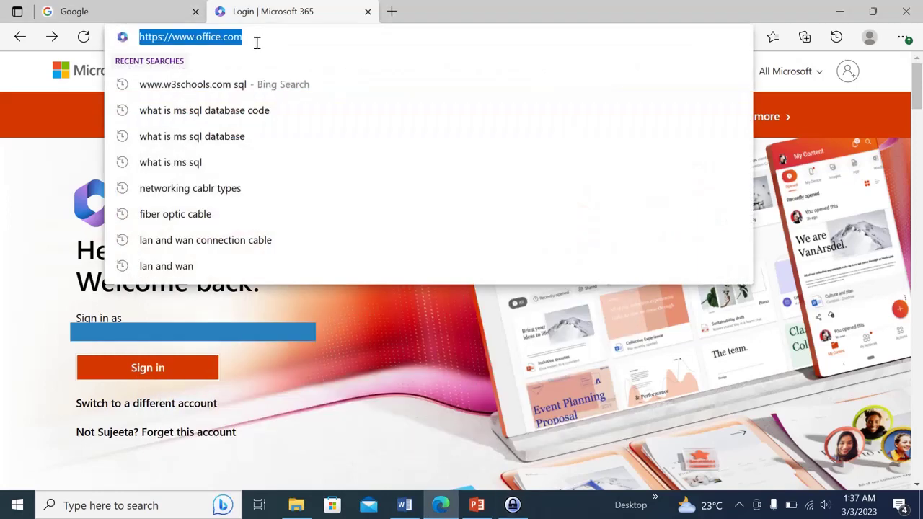
left_click(338, 386)
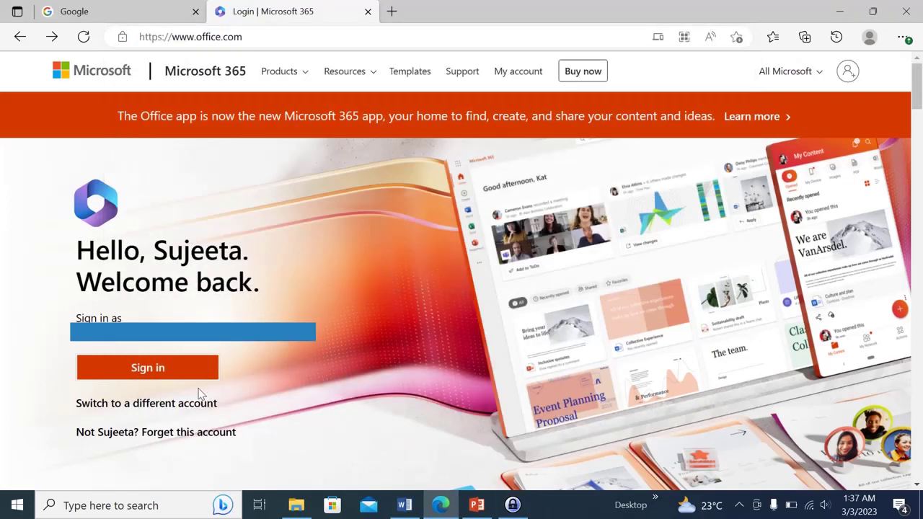
left_click(158, 404)
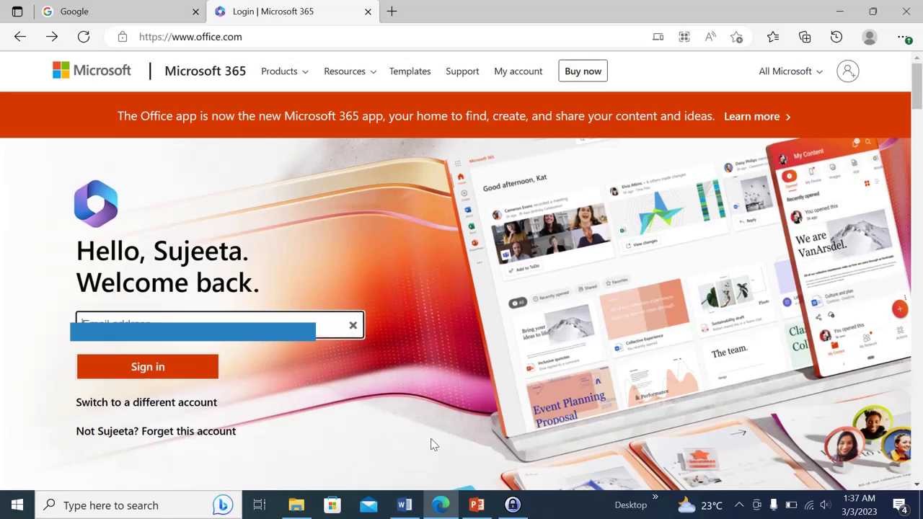
Copy the stored user name from KeePass into the sign-in email field
left_click(512, 505)
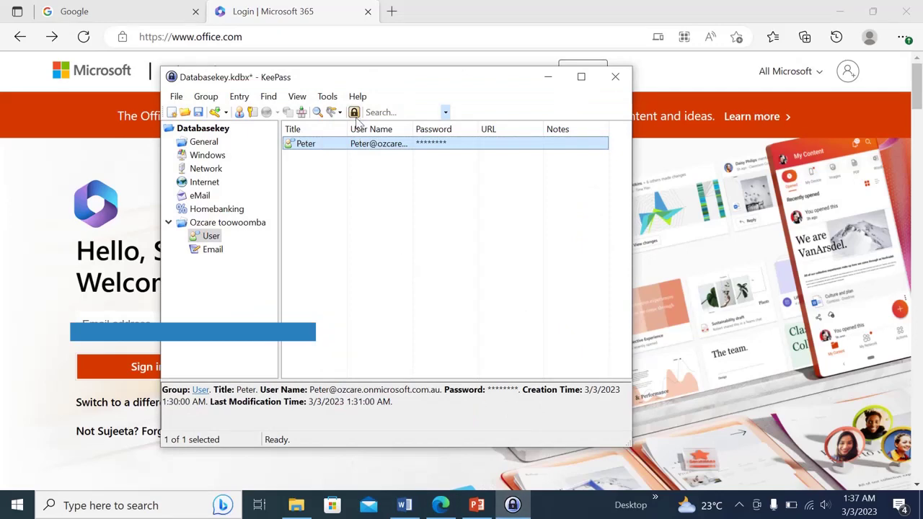
double_click(375, 147)
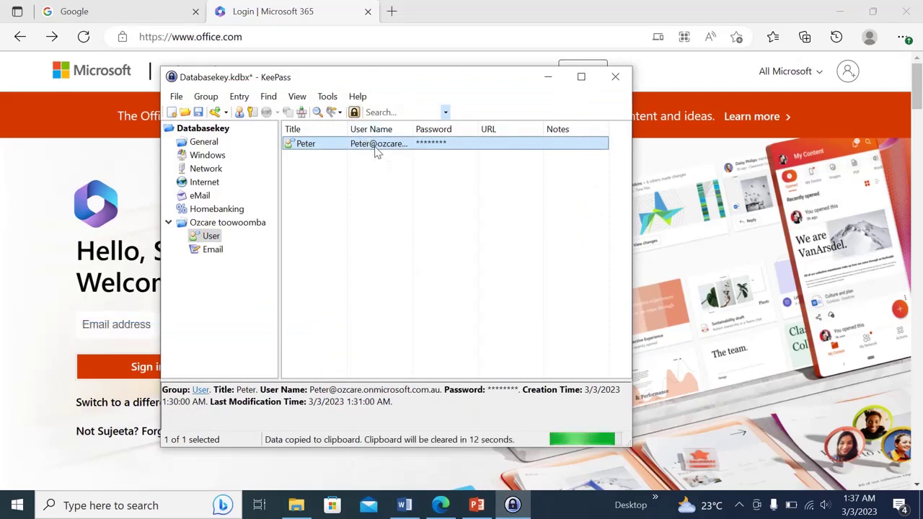
left_click(548, 79)
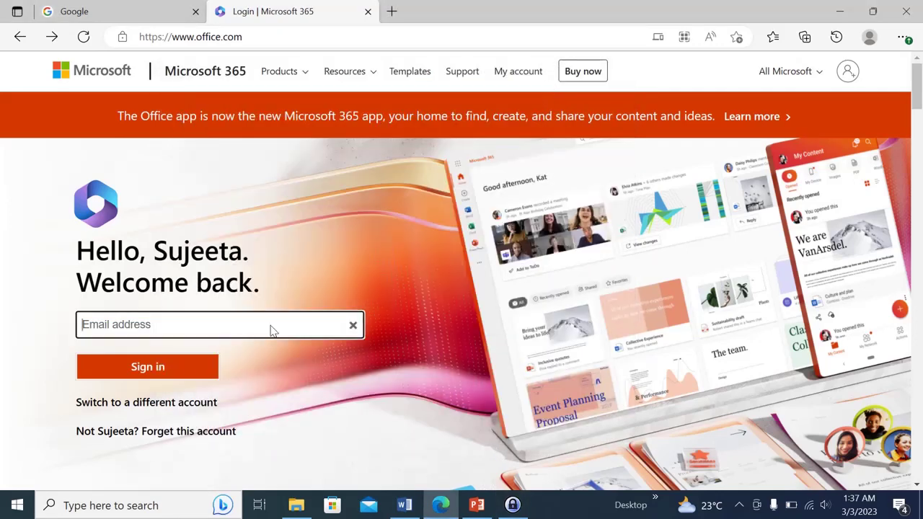
key("ctrl+v")
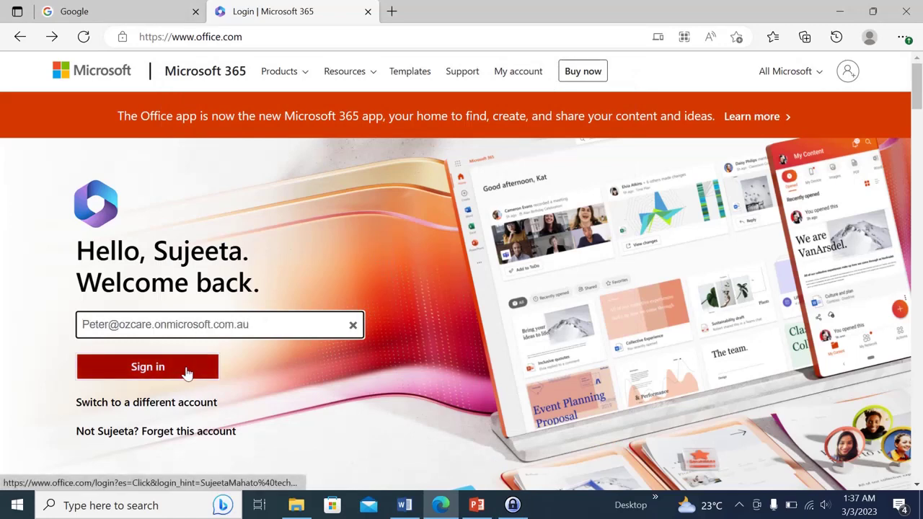
Copy the stored password from KeePass, then select the office.com page address
left_click(512, 507)
double_click(435, 144)
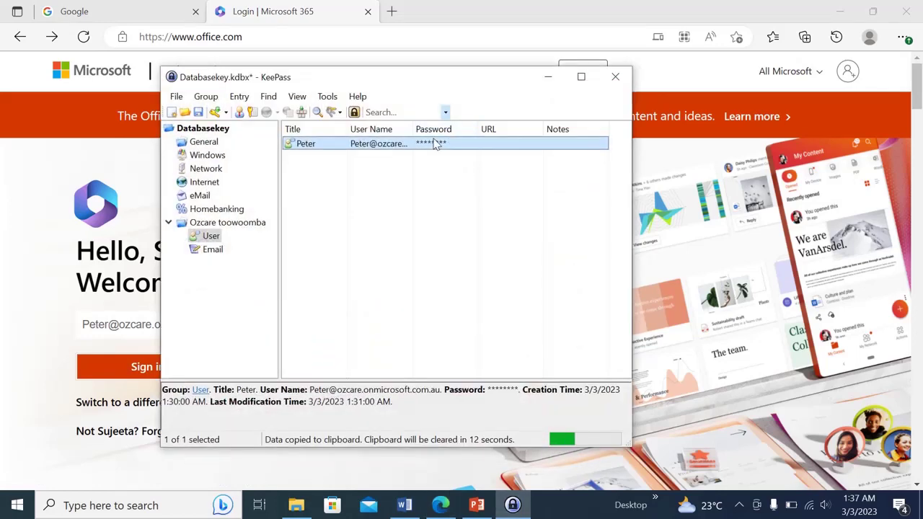
left_click(548, 81)
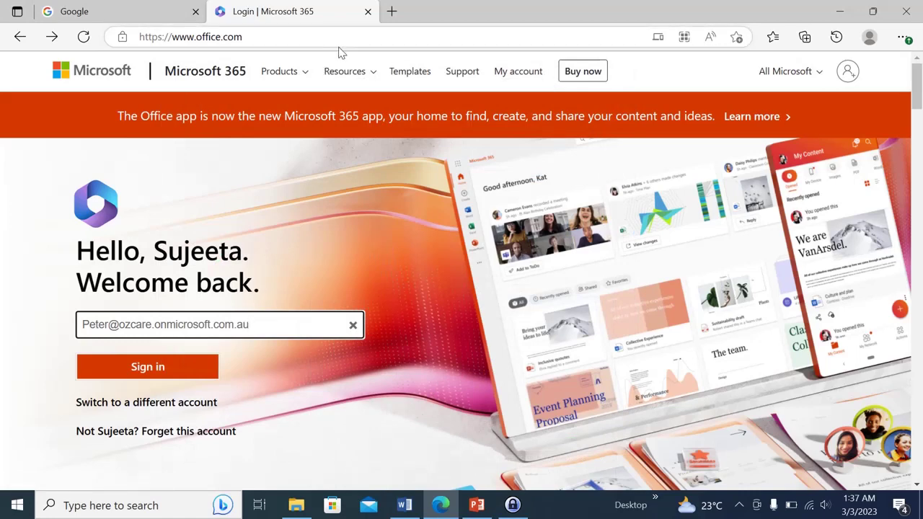
left_click(305, 37)
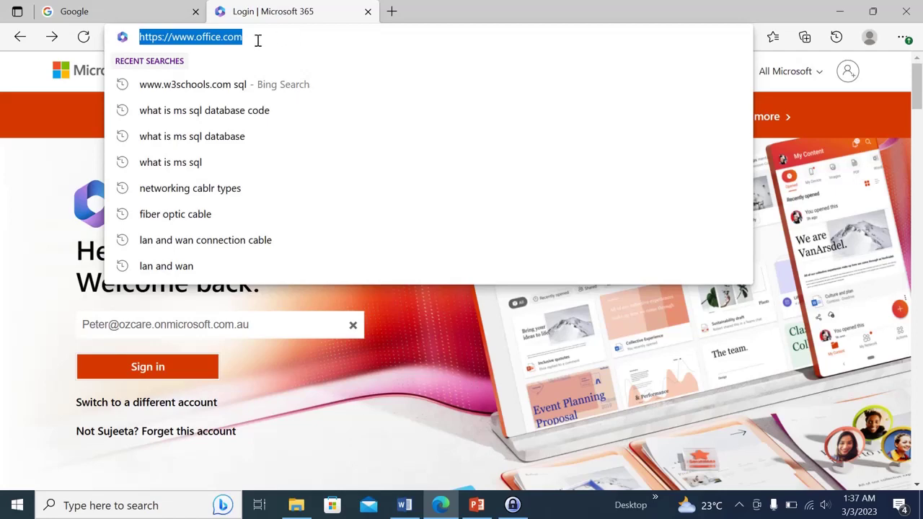
left_click(512, 491)
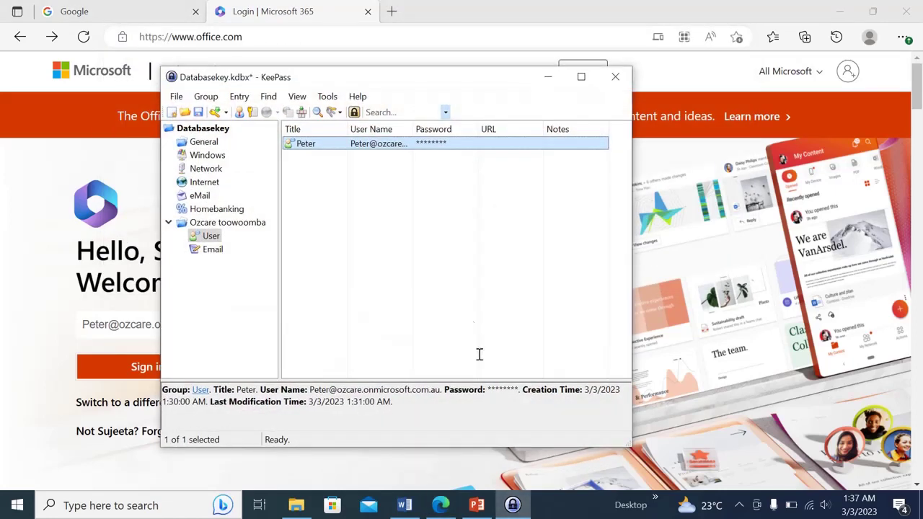
double_click(336, 148)
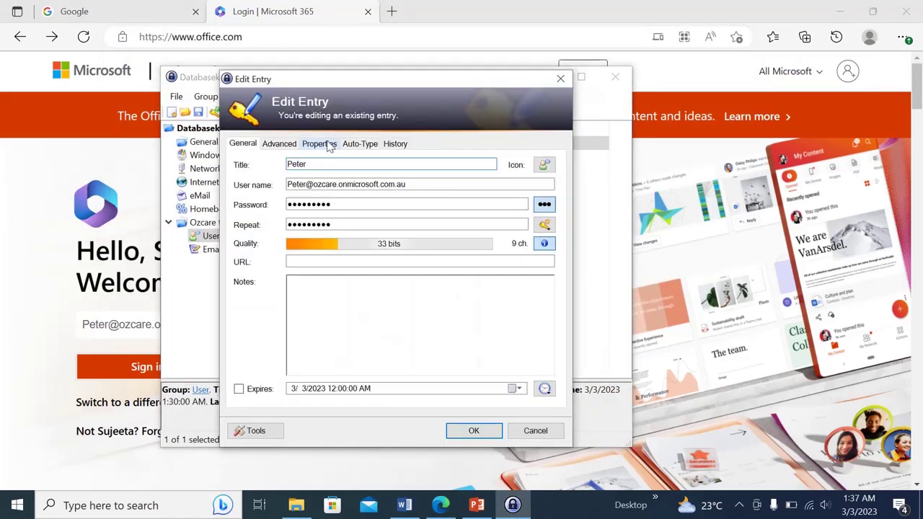
left_click_drag(457, 85, 608, 62)
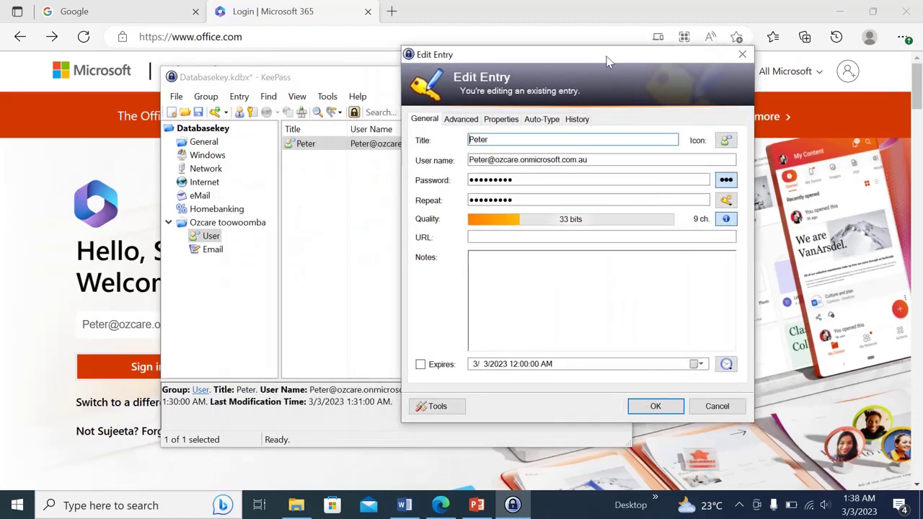
left_click(503, 236)
key("ctrl+v")
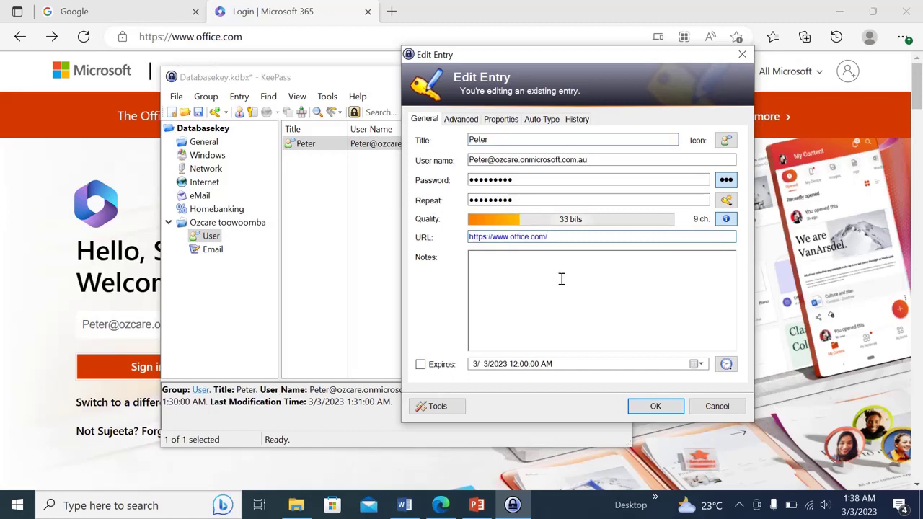
left_click(656, 406)
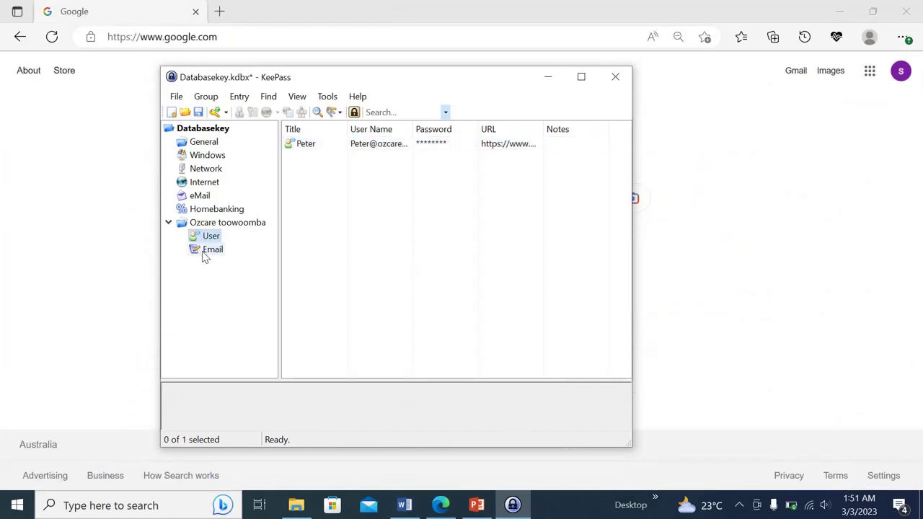
Start a new entry in the Email subgroup with the account's e-mail as user name
left_click(204, 252)
right_click(393, 174)
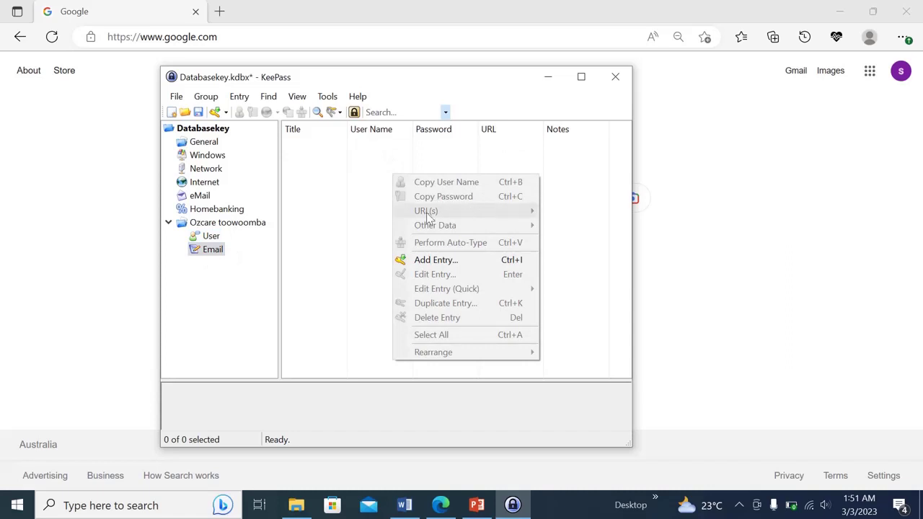
left_click(445, 259)
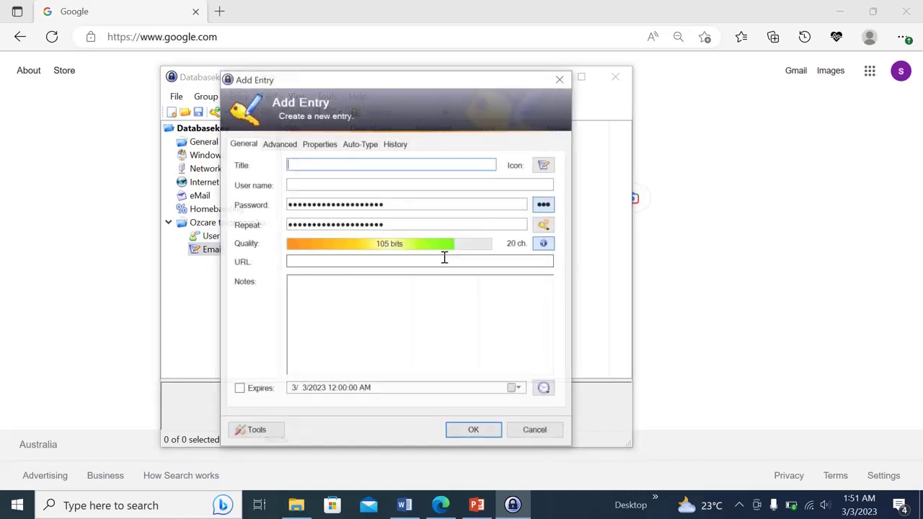
left_click(304, 182)
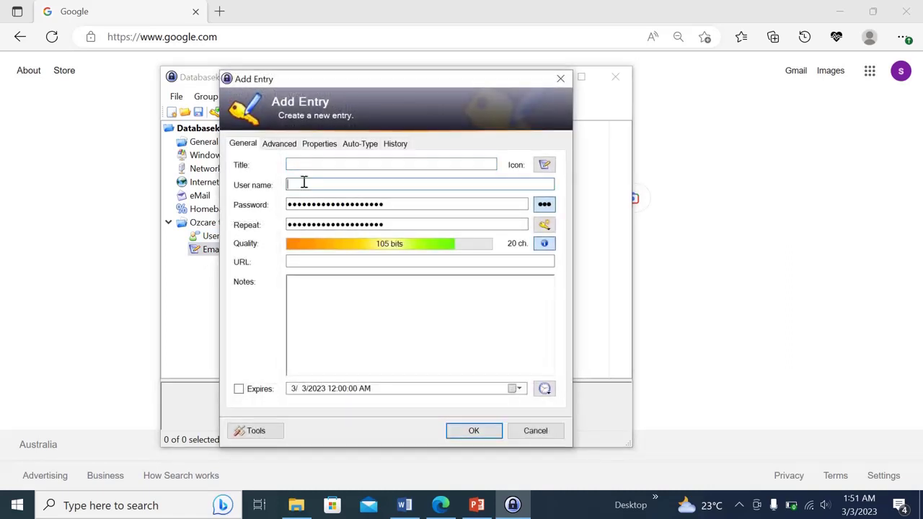
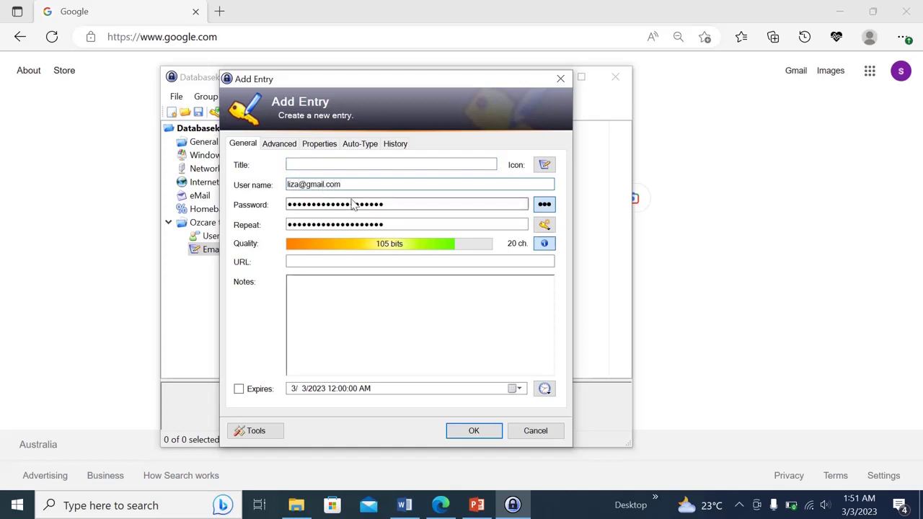
Replace the generated password with a custom 8-character password, repeat it, and save the entry
left_click_drag(404, 206, 282, 207)
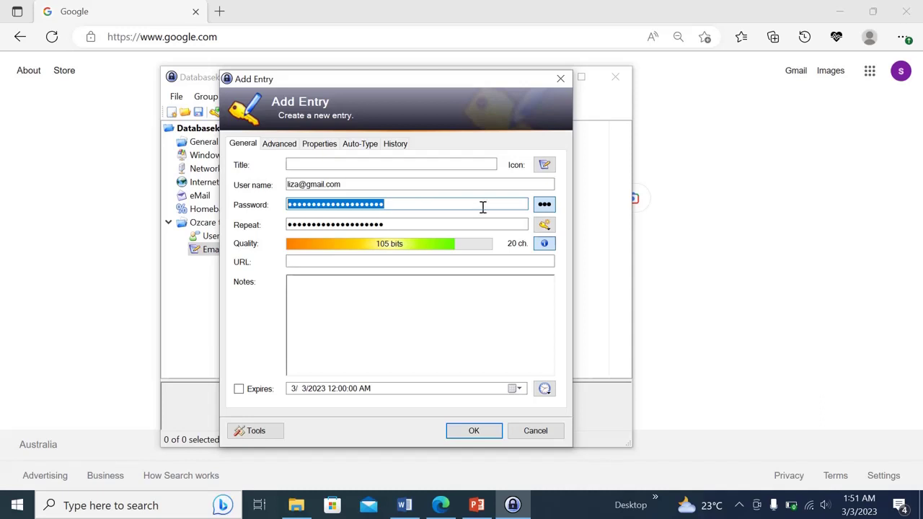
left_click(542, 207)
left_click(544, 206)
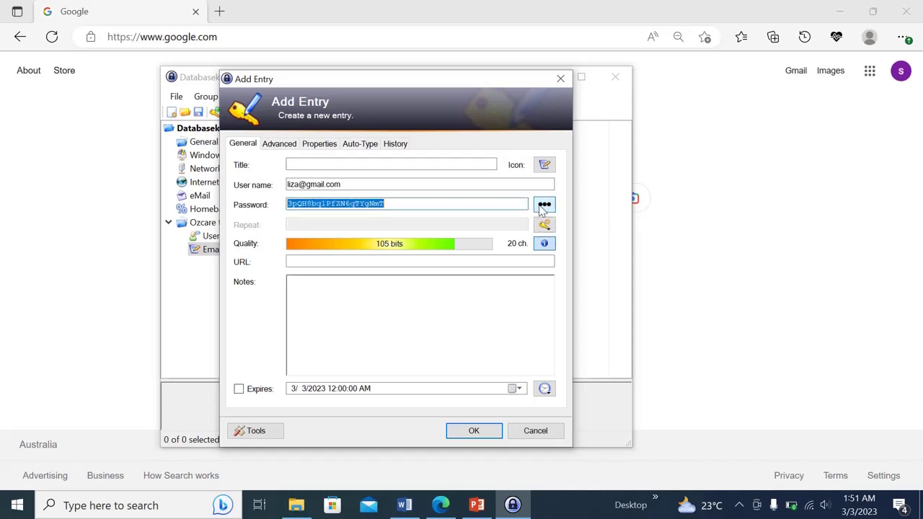
left_click_drag(398, 204, 278, 204)
key("BackSpace")
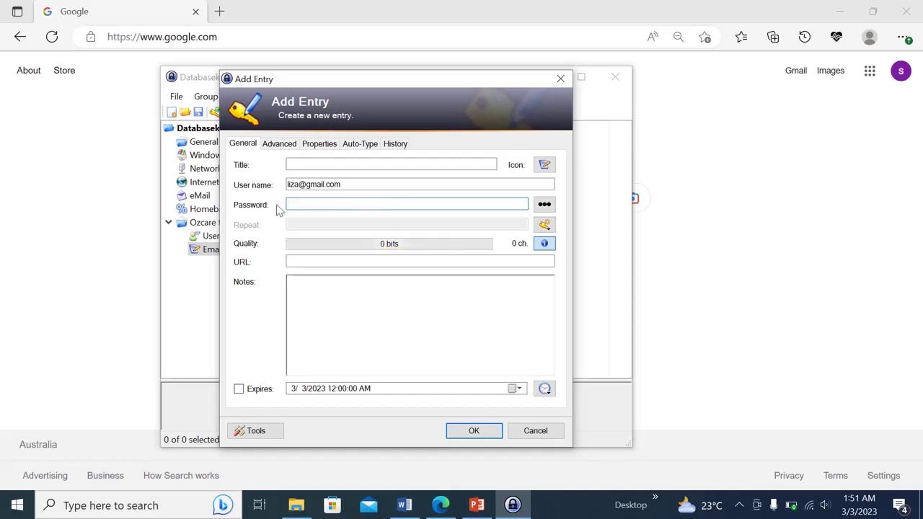
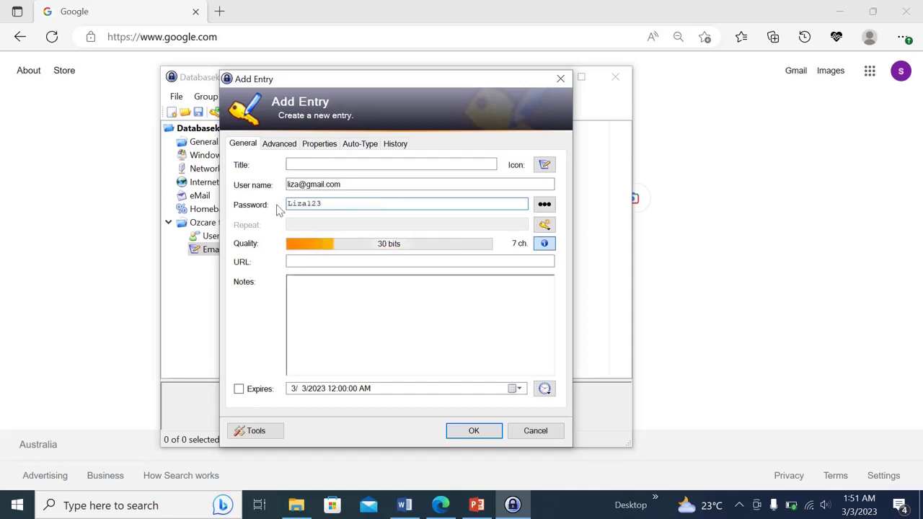
left_click_drag(334, 204, 252, 205)
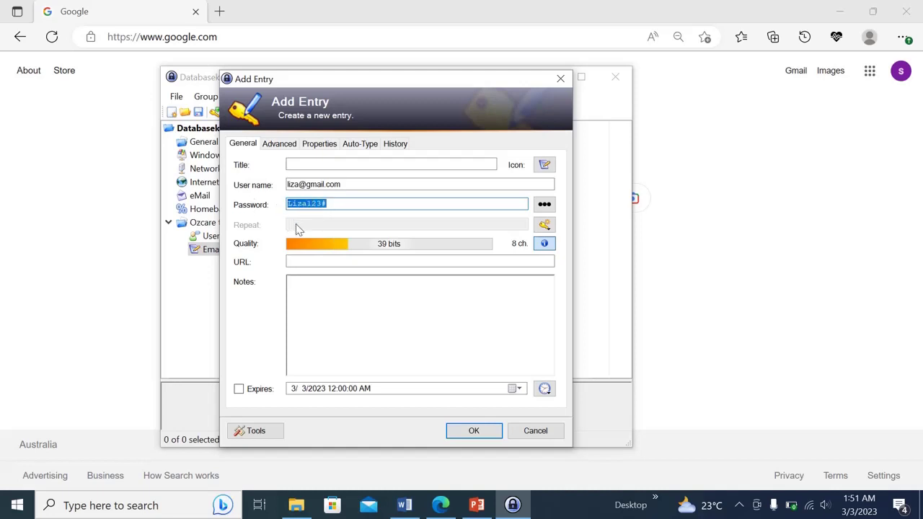
left_click(544, 204)
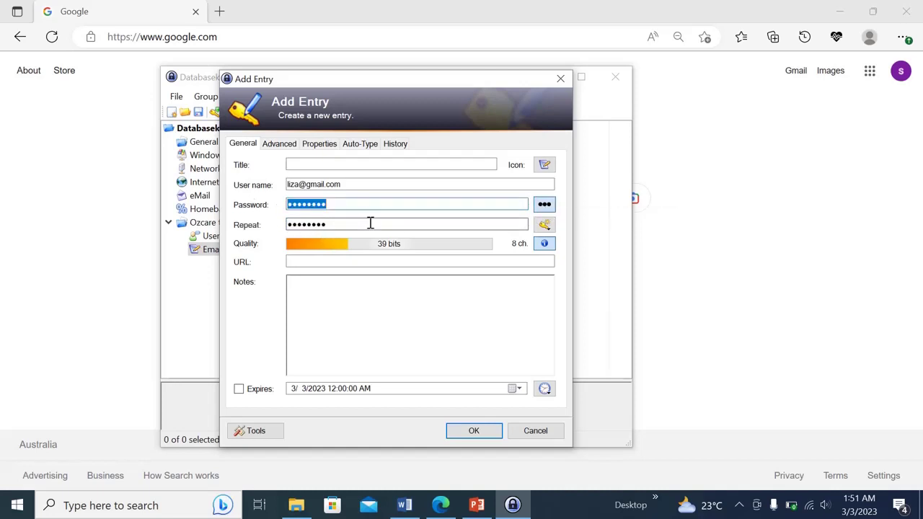
left_click(347, 225)
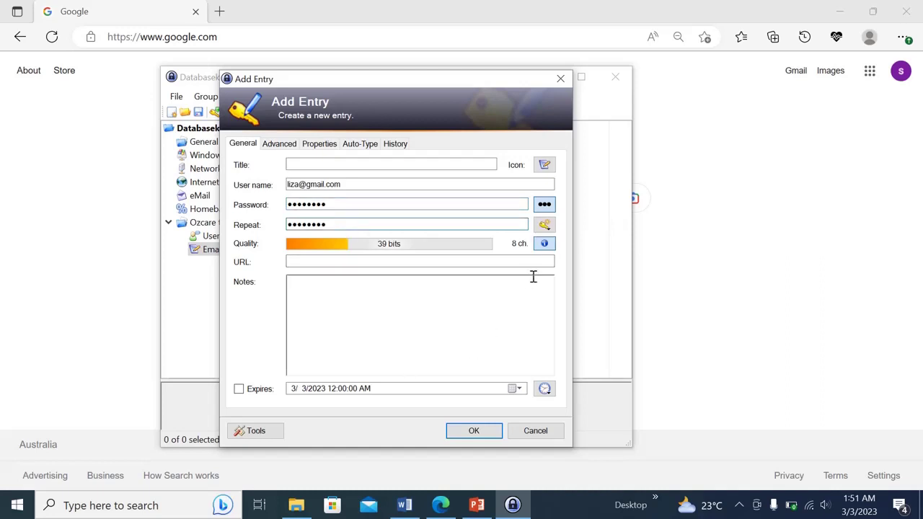
left_click(338, 304)
left_click(472, 430)
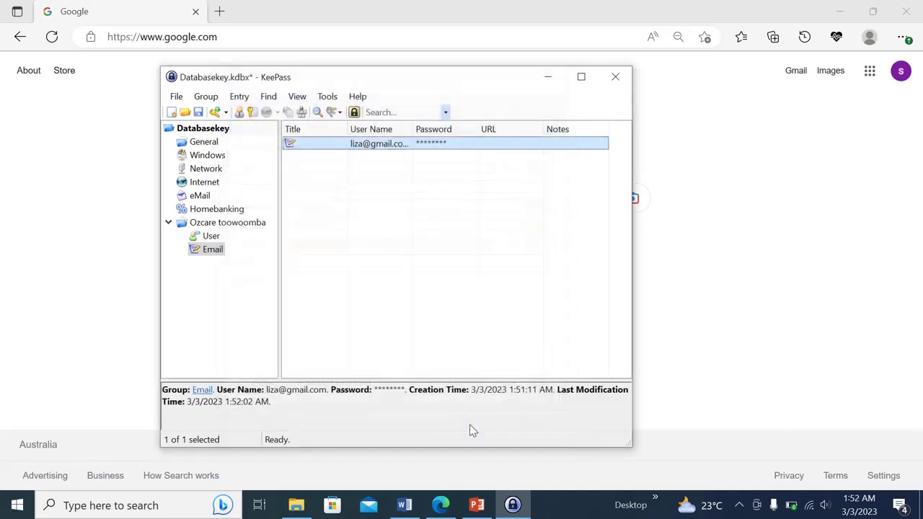